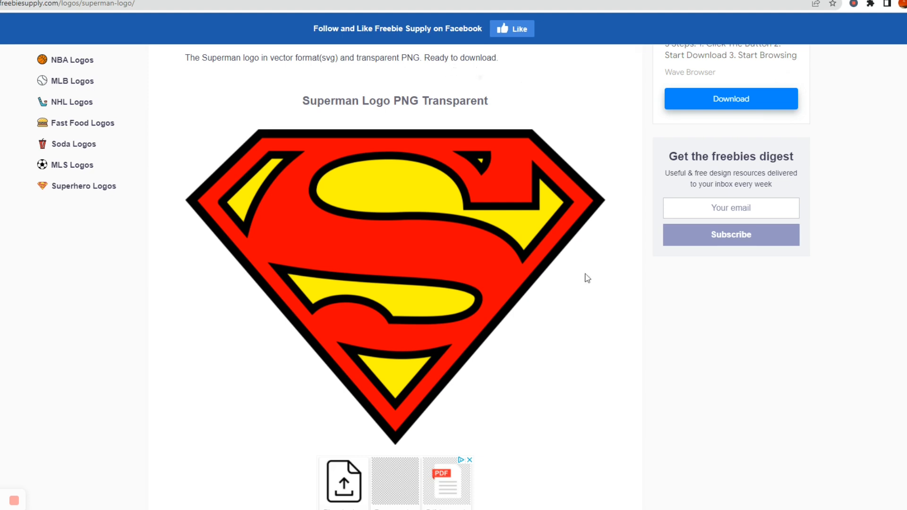
Download the Superman logo pack from the logo page.
scroll(594, 364, "down", 2)
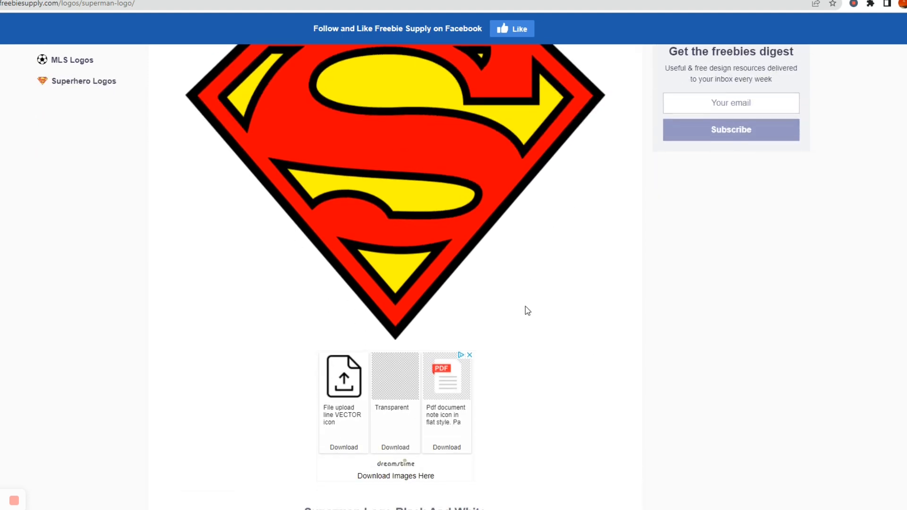
scroll(526, 309, "down", 1)
scroll(528, 311, "down", 5)
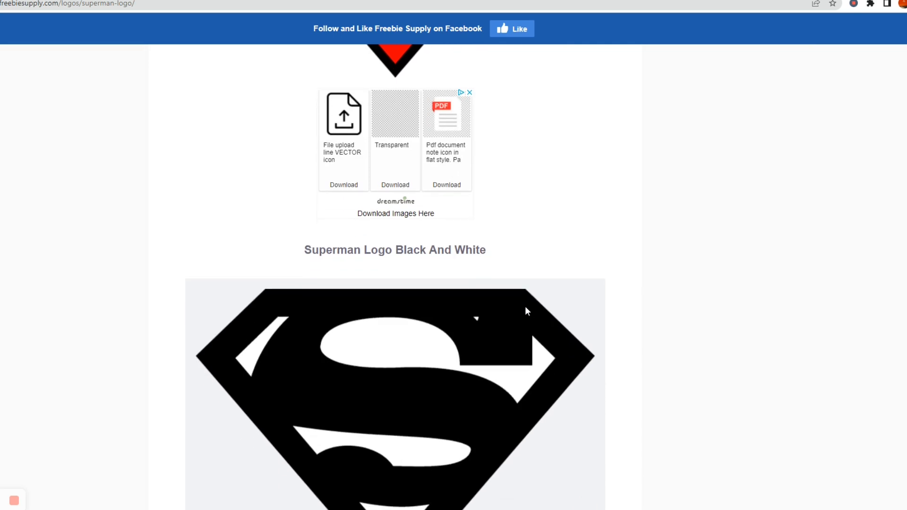
scroll(526, 310, "down", 2)
scroll(427, 344, "down", 7)
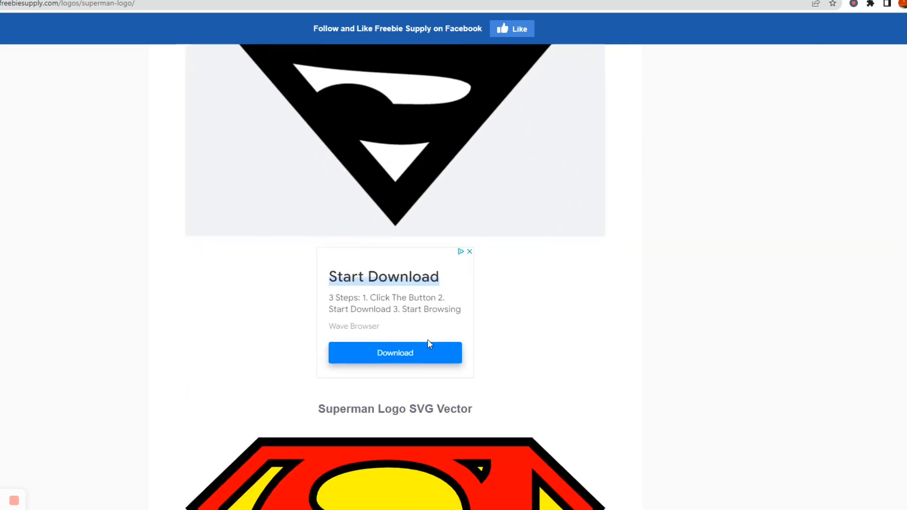
scroll(472, 406, "down", 1)
scroll(472, 409, "down", 7)
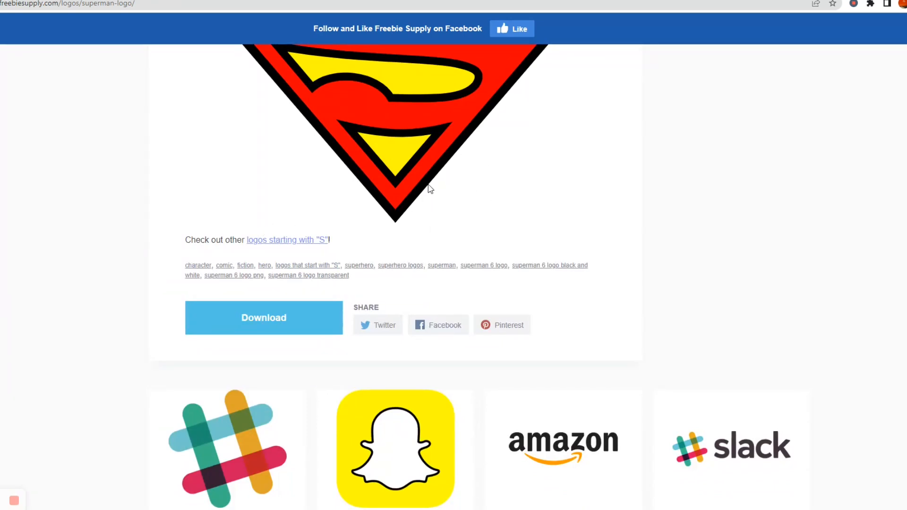
left_click(264, 330)
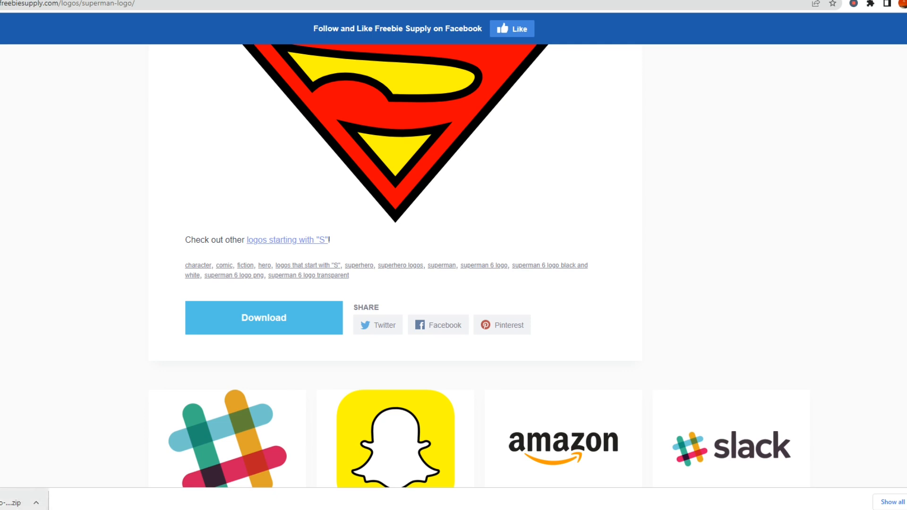
left_click(21, 501)
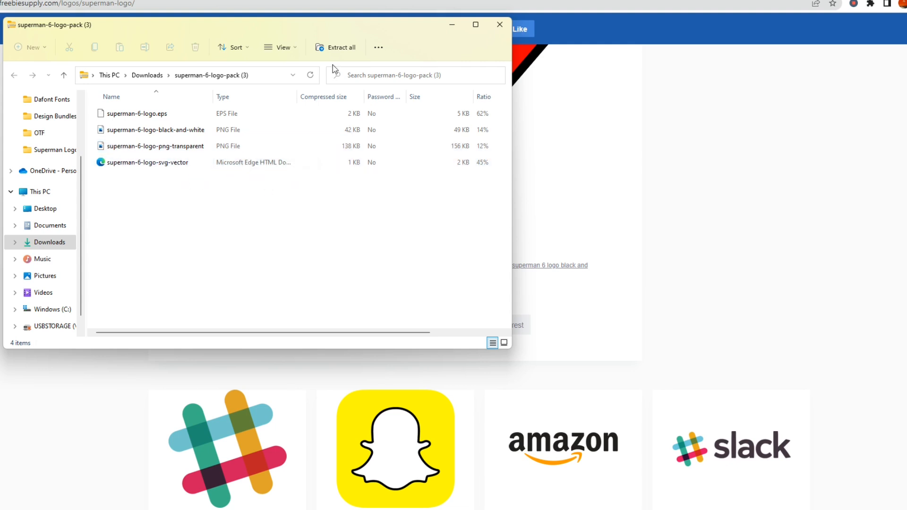
left_click(352, 47)
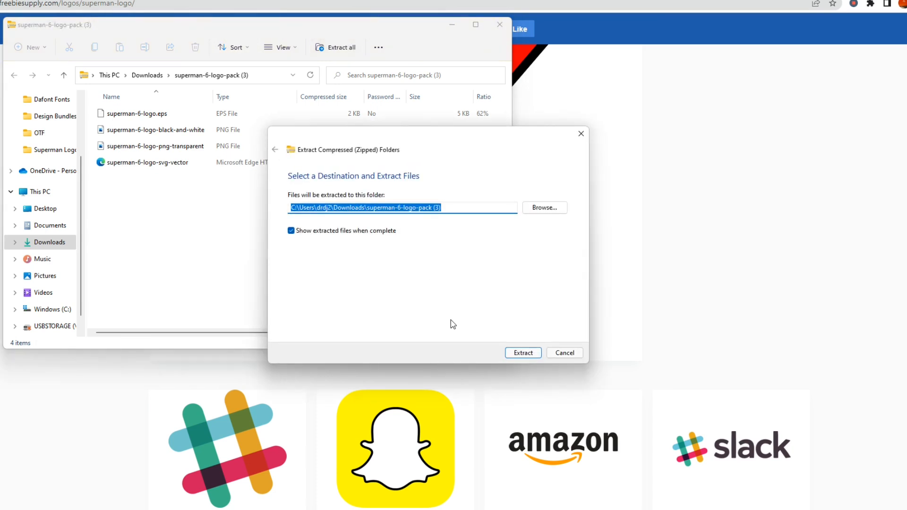
left_click(554, 212)
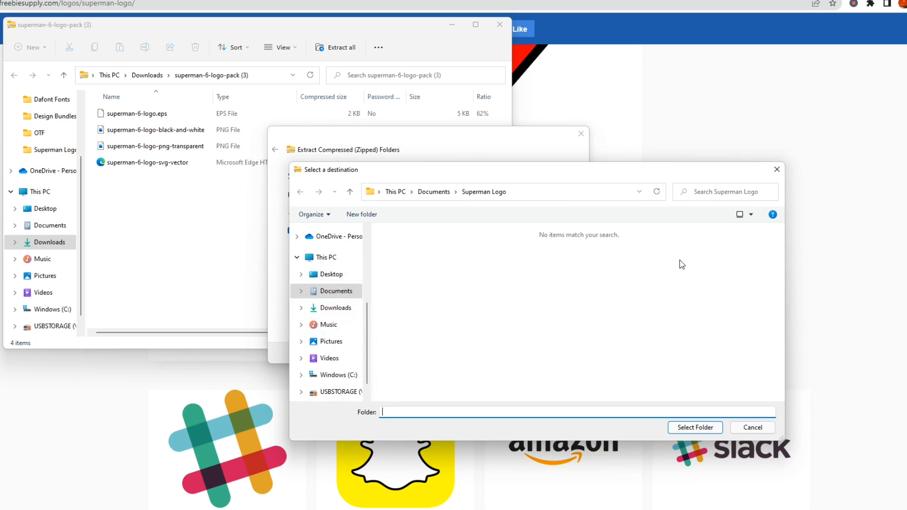
left_click(776, 169)
left_click(562, 353)
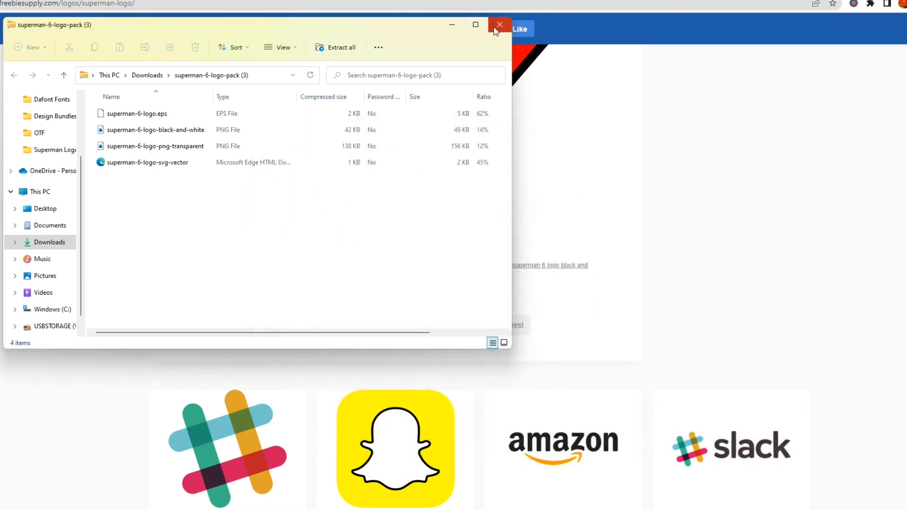
left_click(499, 24)
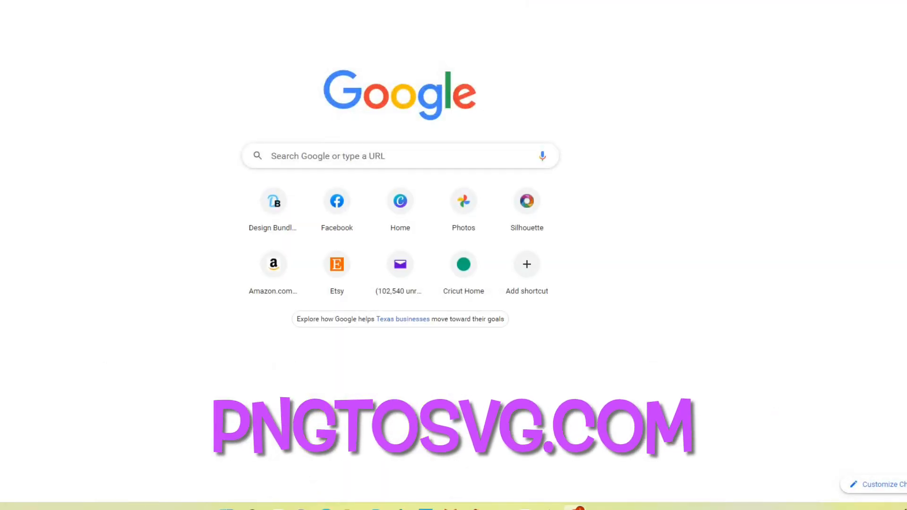
Go to pngtosvg.com.
type("pngt")
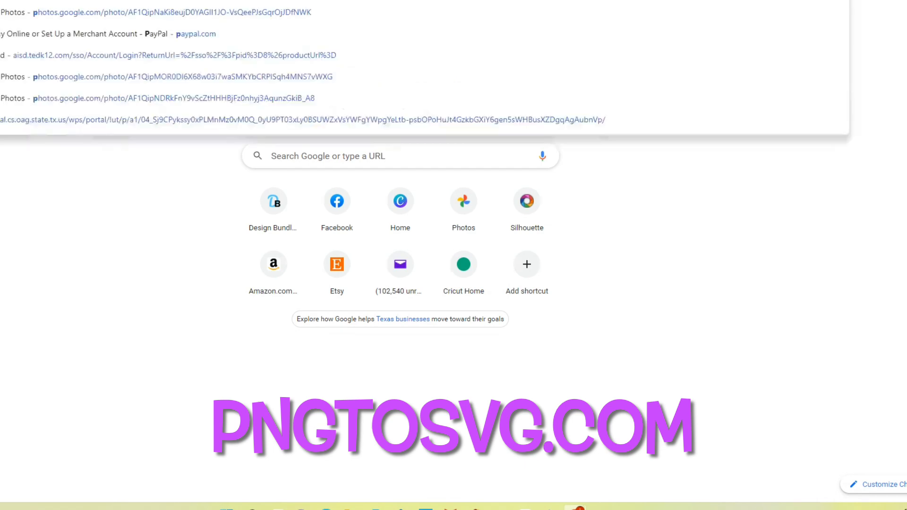
type("osvg.com")
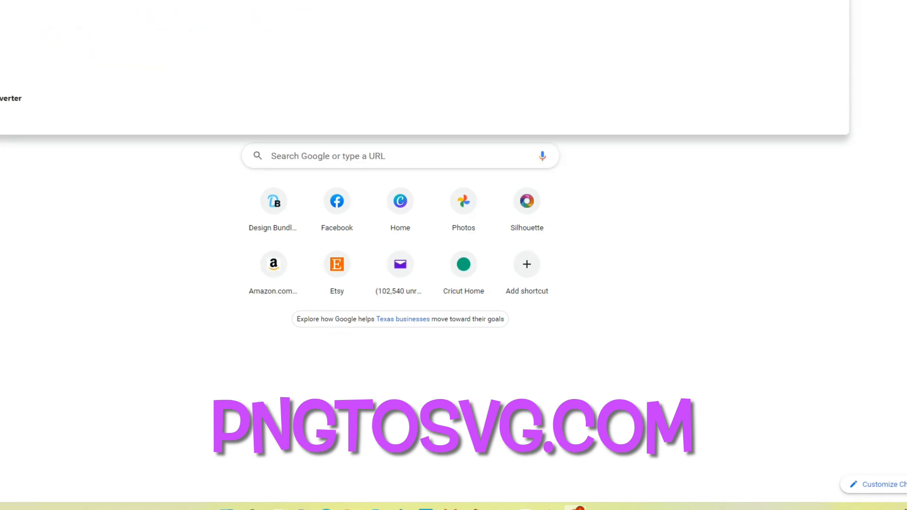
key("Return")
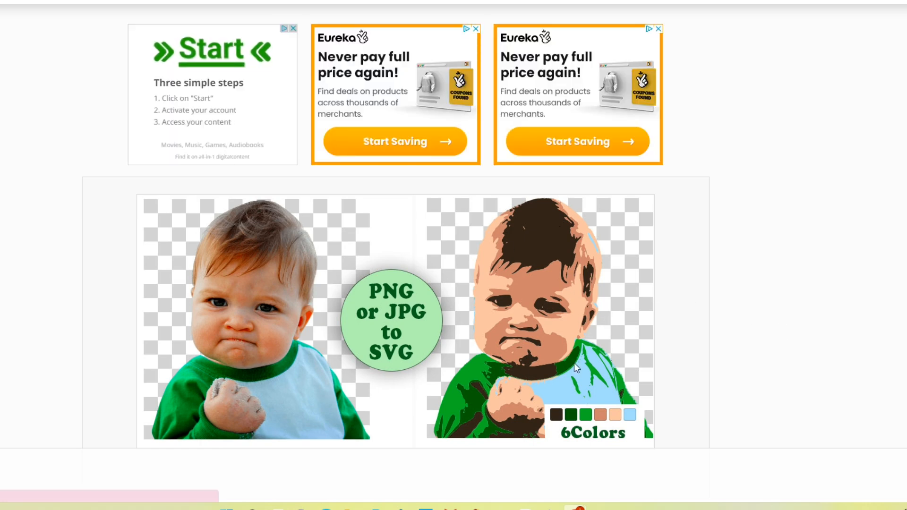
Upload superman-6-logo-png-transparent into the image-to-vector converter.
scroll(720, 368, "down", 3)
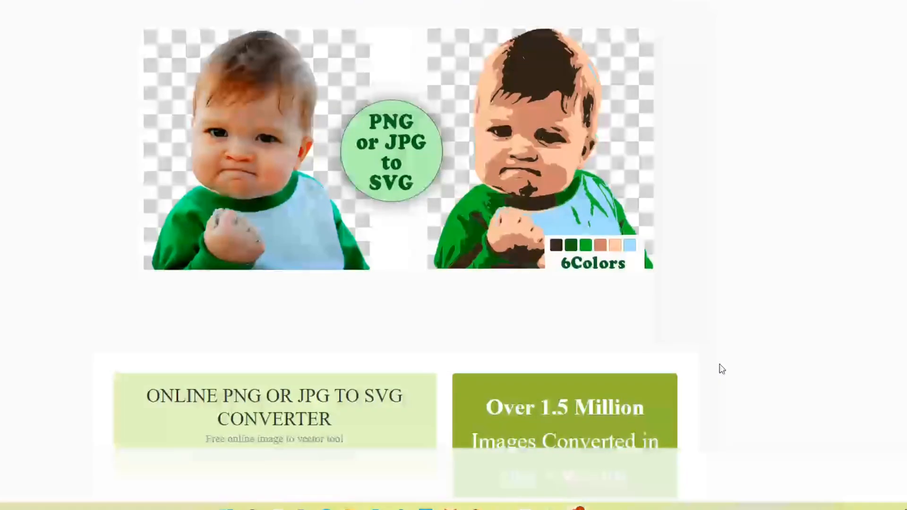
scroll(721, 368, "down", 6)
scroll(352, 97, "up", 5)
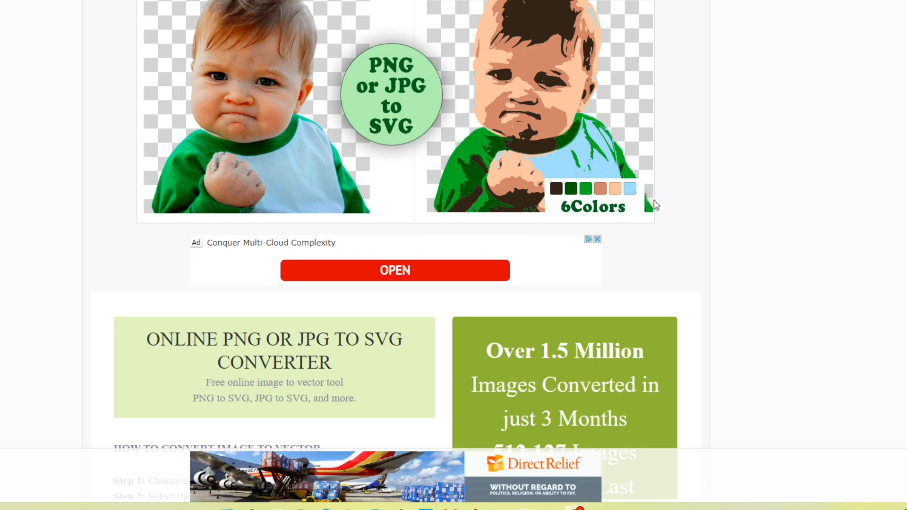
scroll(659, 208, "down", 10)
scroll(661, 213, "down", 1)
scroll(652, 212, "down", 2)
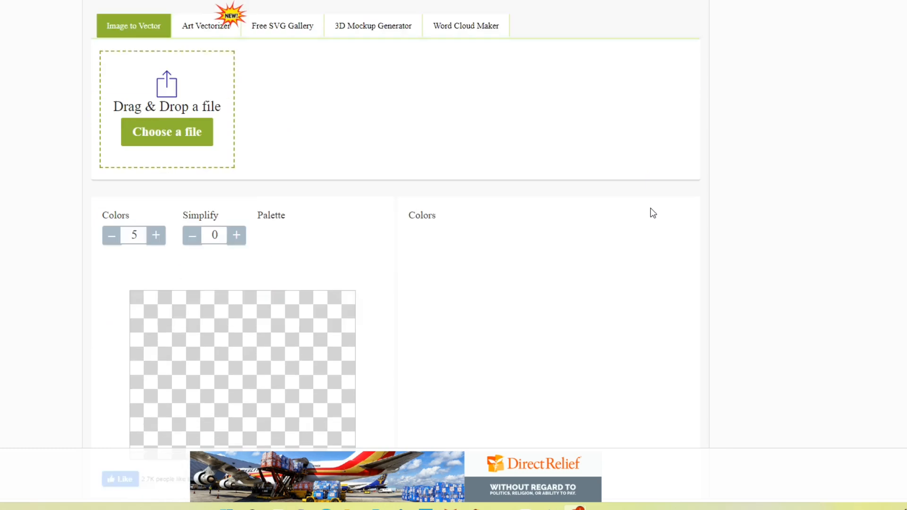
scroll(651, 212, "down", 4)
scroll(649, 210, "up", 2)
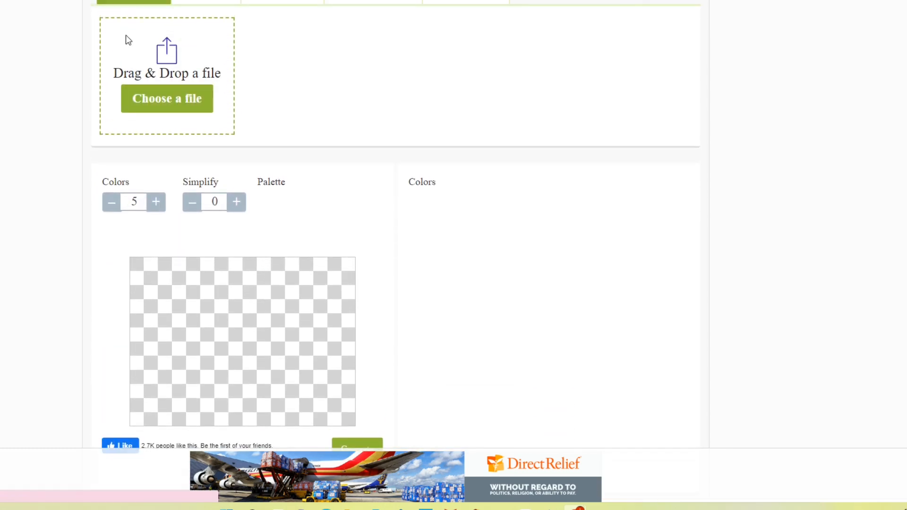
left_click(163, 101)
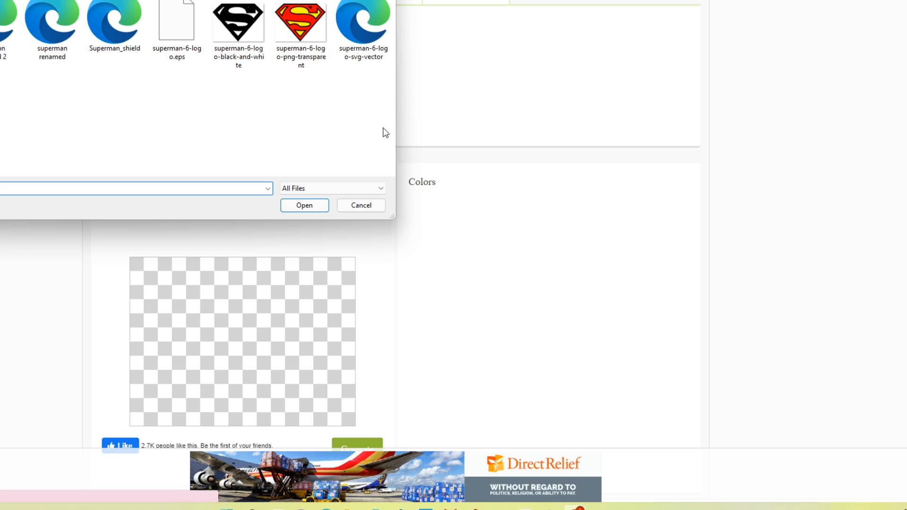
left_click(300, 32)
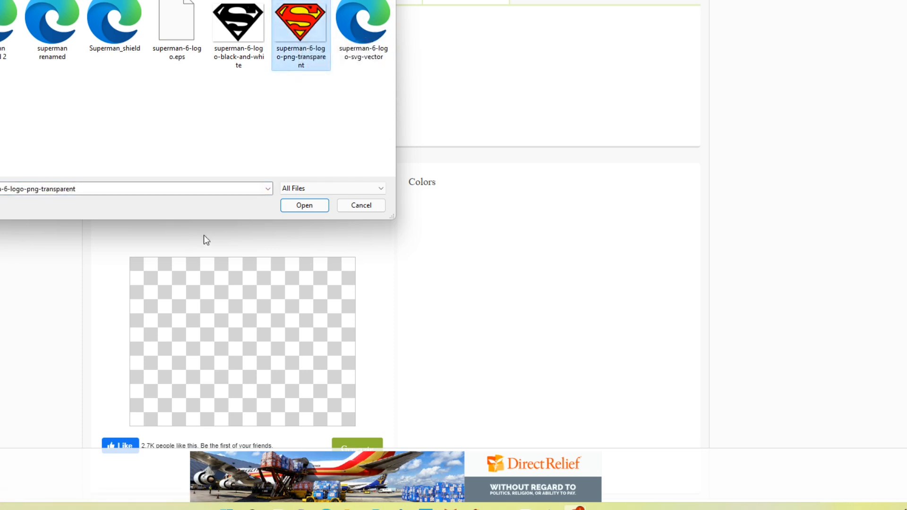
left_click(309, 208)
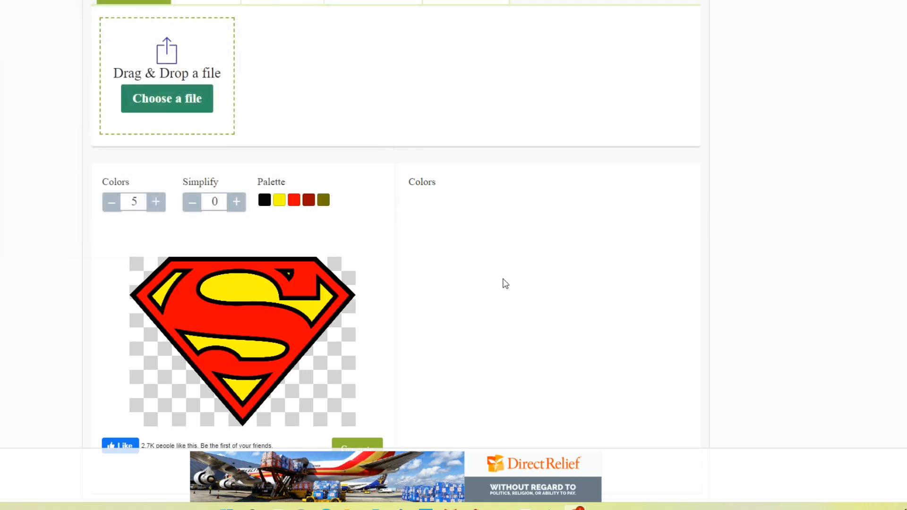
Reduce the colors to 3, generate the vector, and download the SVG.
scroll(504, 281, "down", 2)
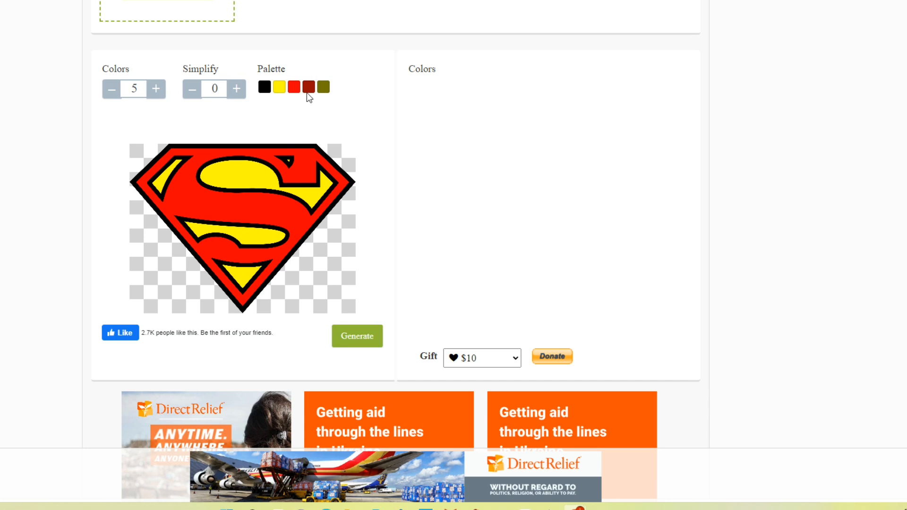
left_click(113, 94)
left_click(114, 94)
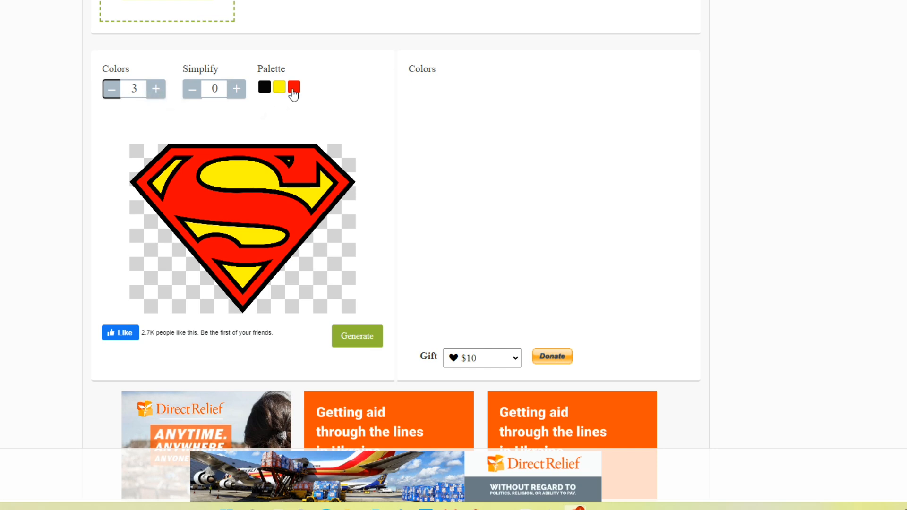
left_click(356, 344)
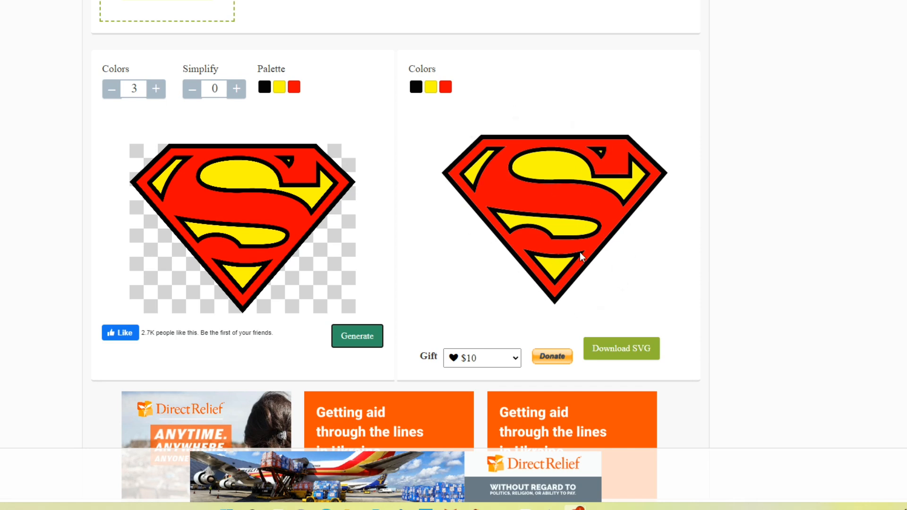
left_click(622, 353)
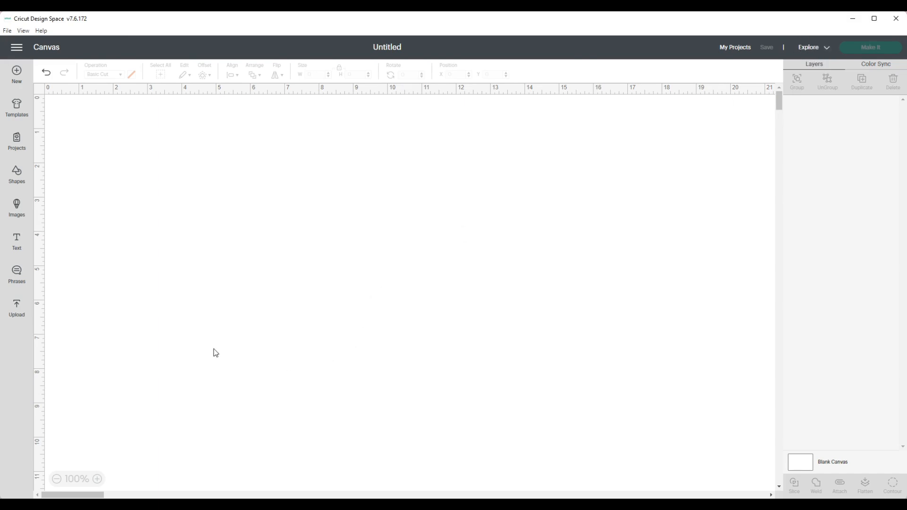
In Cricut Design Space, add the uploaded Superman logo to the canvas and position it near the upper left.
left_click(16, 308)
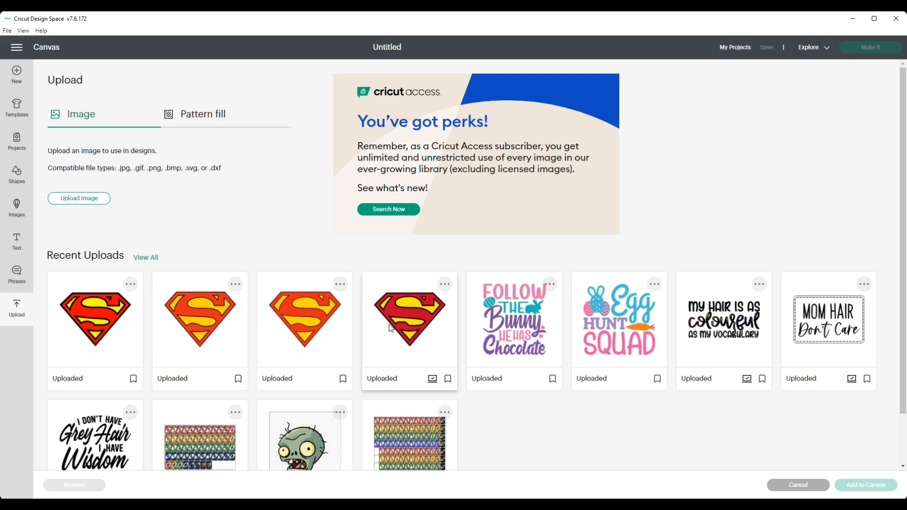
left_click(101, 325)
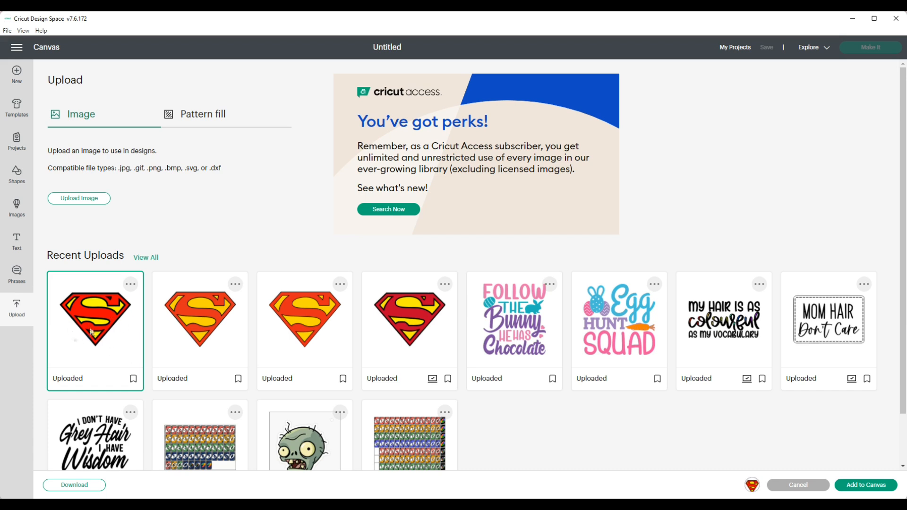
left_click(857, 485)
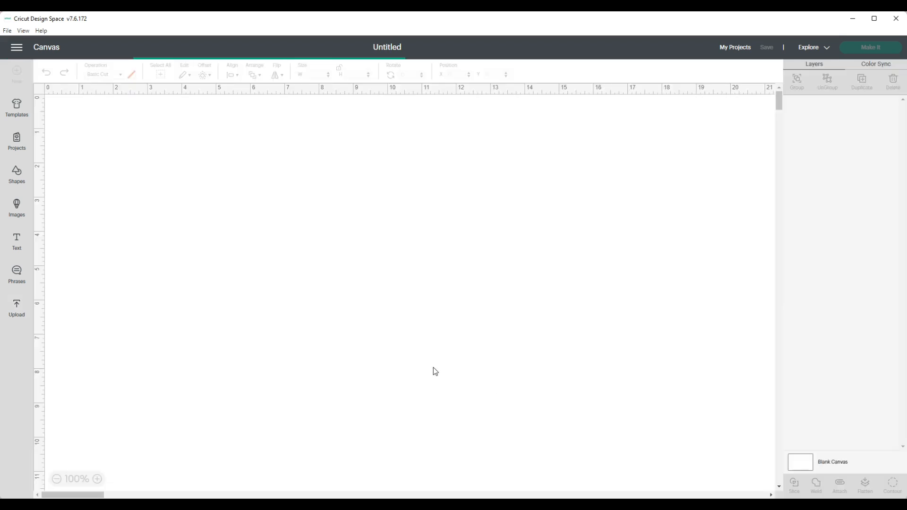
left_click_drag(196, 174, 267, 219)
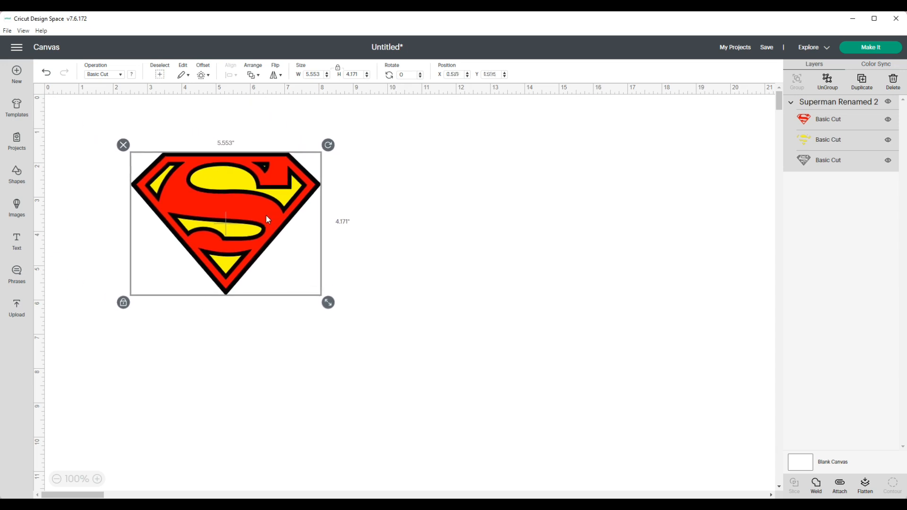
Ungroup the logo into its separate red, yellow and black layers.
left_click(848, 119)
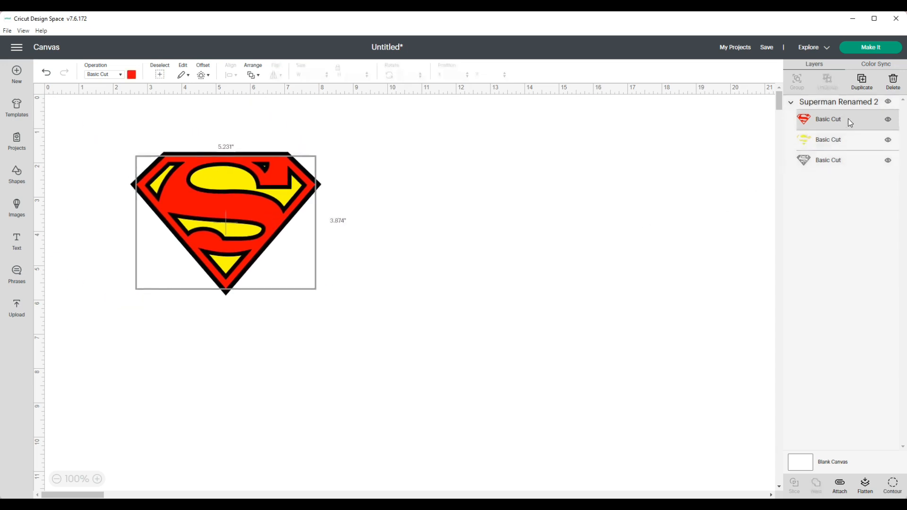
left_click(832, 144)
left_click(827, 163)
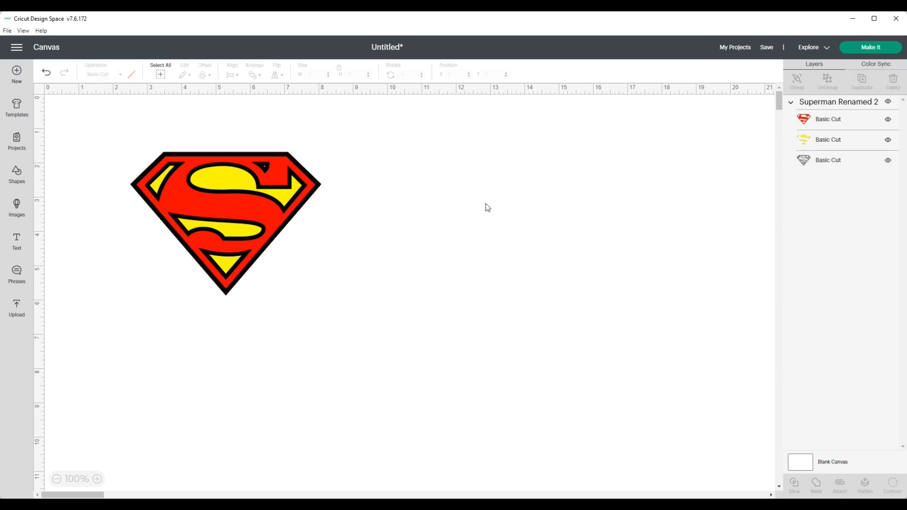
left_click(185, 178)
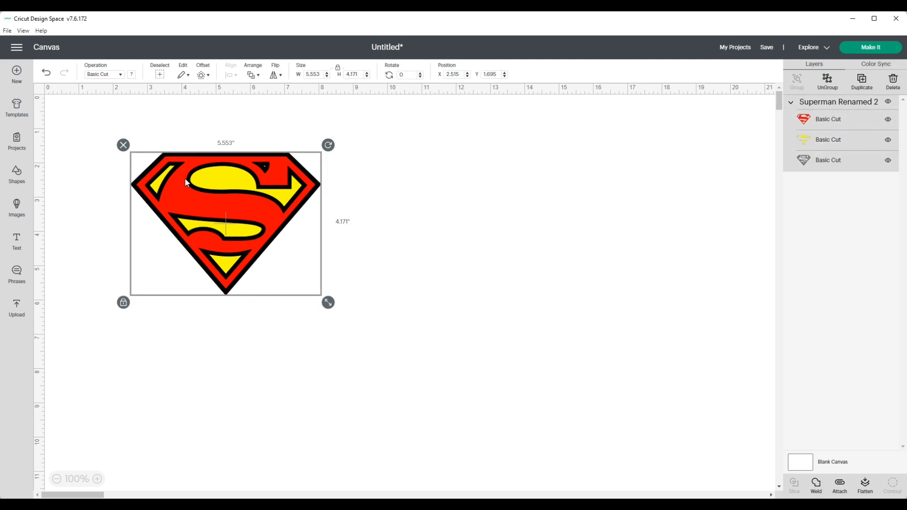
left_click(826, 80)
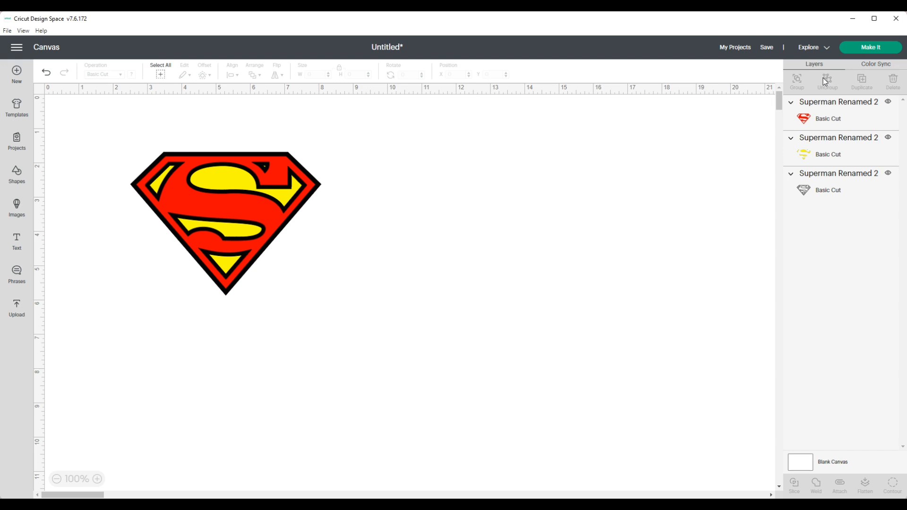
Drag the red and yellow layers apart from the black outline so all three sit side by side.
left_click_drag(276, 208, 469, 196)
left_click_drag(254, 192, 681, 173)
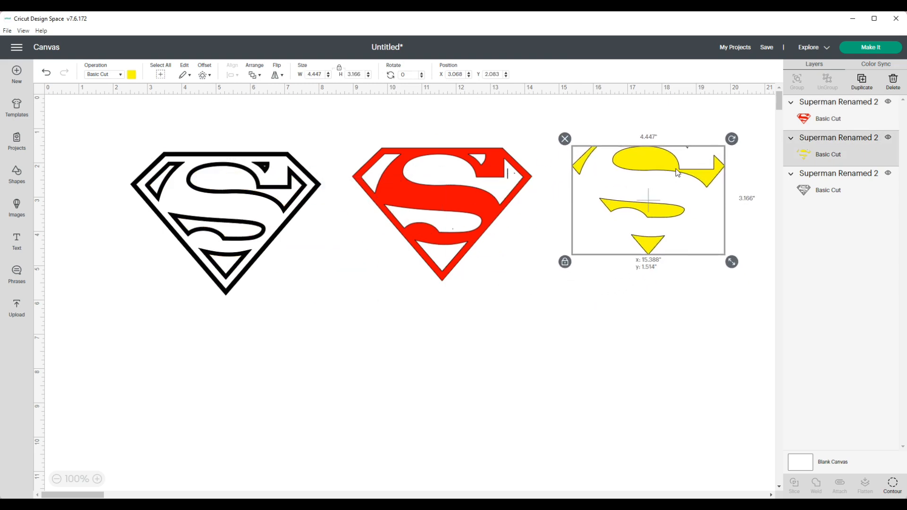
Shift the three layers left across the canvas and delete the yellow layer.
left_click(247, 202)
left_click_drag(267, 200, 218, 170)
left_click_drag(470, 198, 417, 178)
left_click_drag(651, 190, 601, 180)
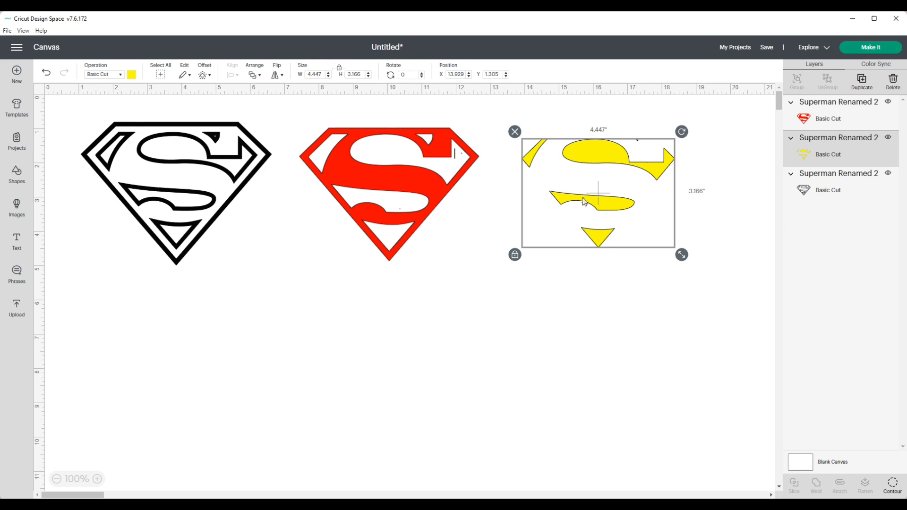
left_click(515, 132)
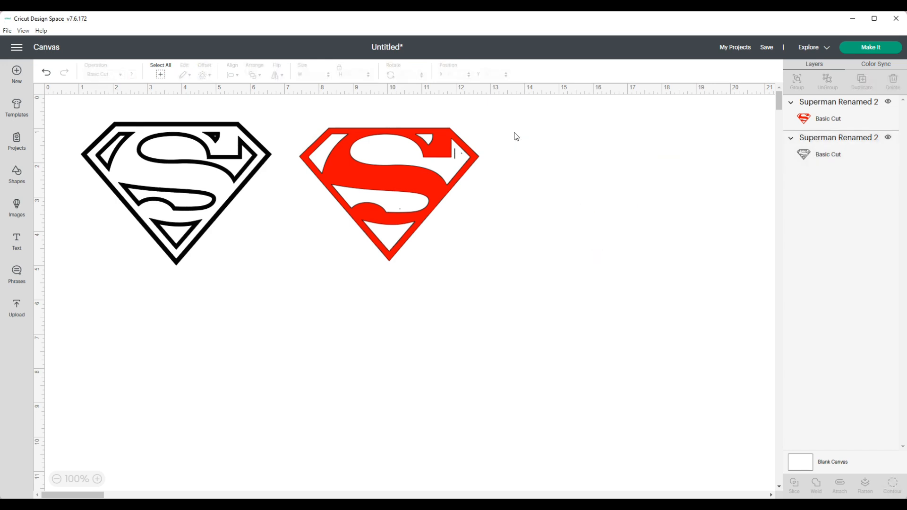
Use Contour on the red layer to hide the small stray line pieces inside the logo.
left_click(383, 180)
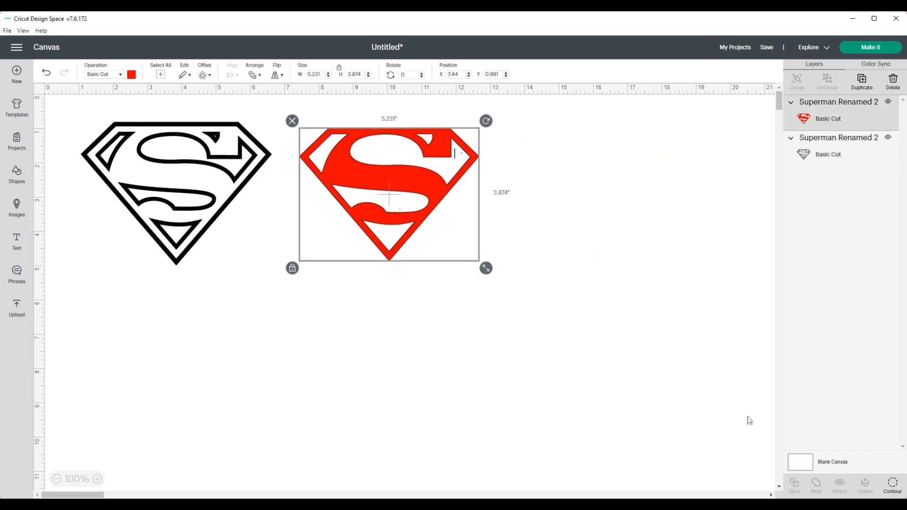
left_click(891, 485)
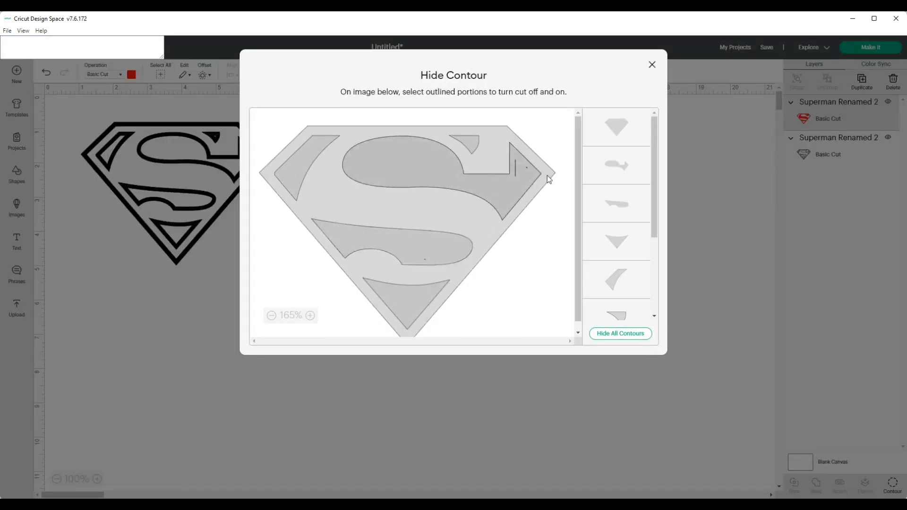
left_click_drag(654, 185, 656, 231)
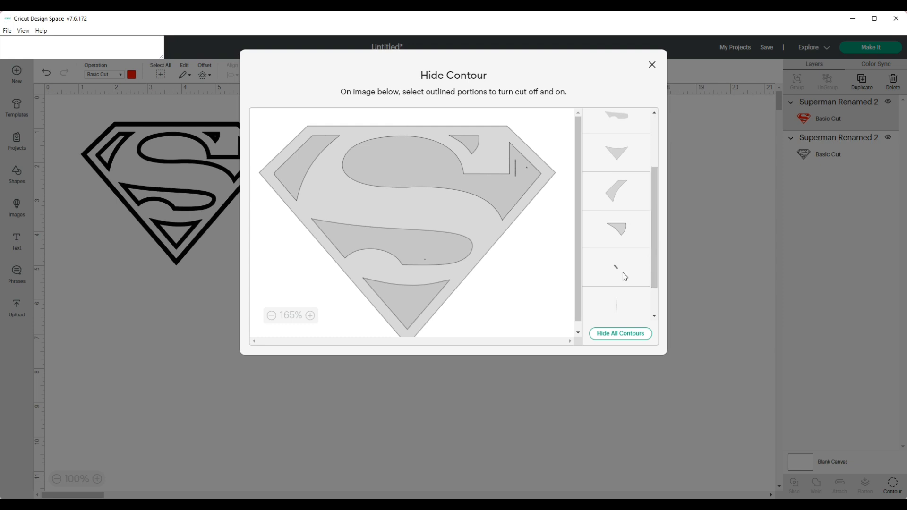
left_click(625, 311)
left_click_drag(655, 264, 654, 302)
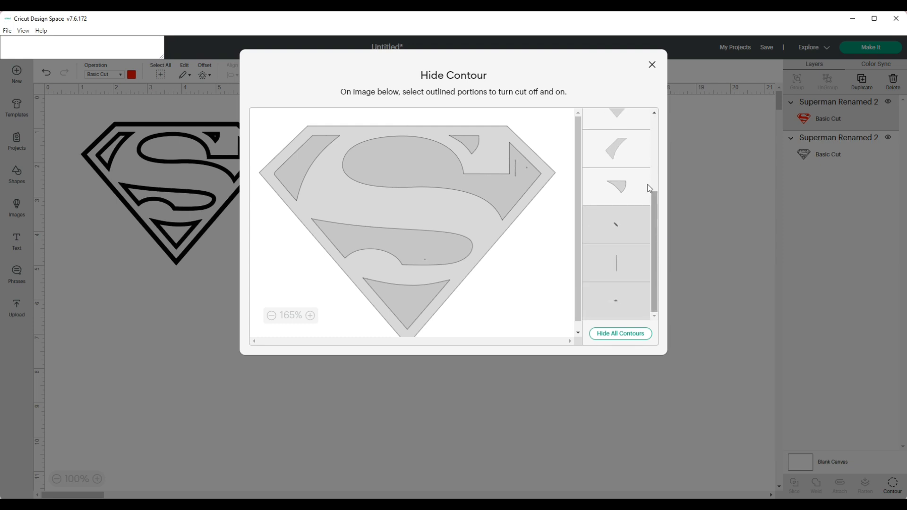
left_click(652, 64)
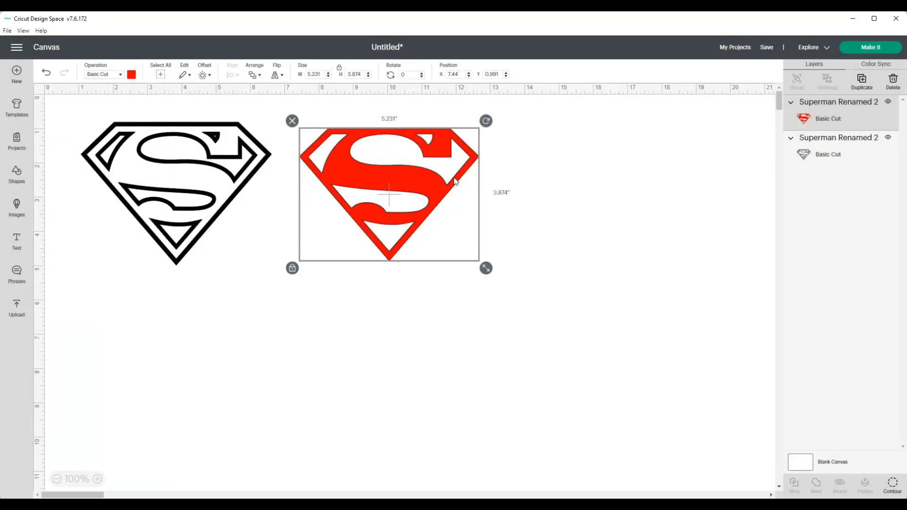
Duplicate the red layer beside the original and hide all of the copy's contours to make a solid diamond.
left_click(862, 83)
left_click_drag(415, 191, 594, 189)
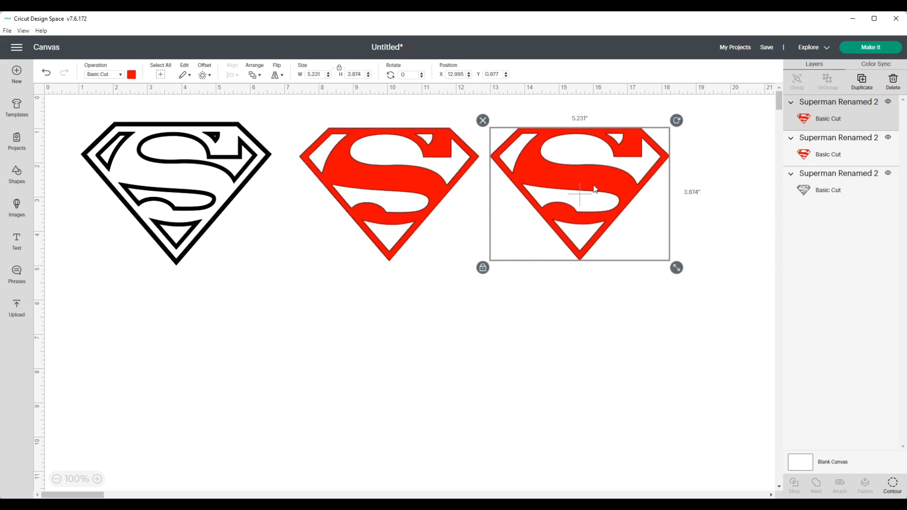
left_click(895, 487)
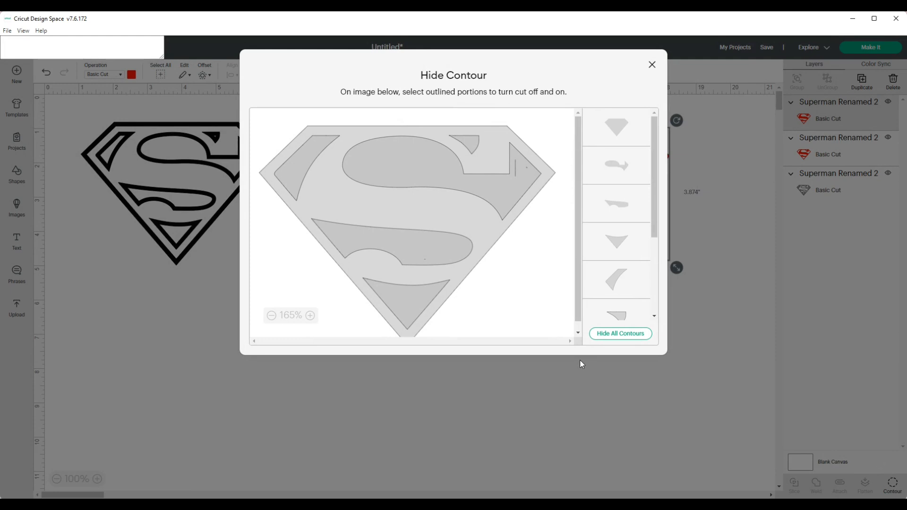
left_click(617, 334)
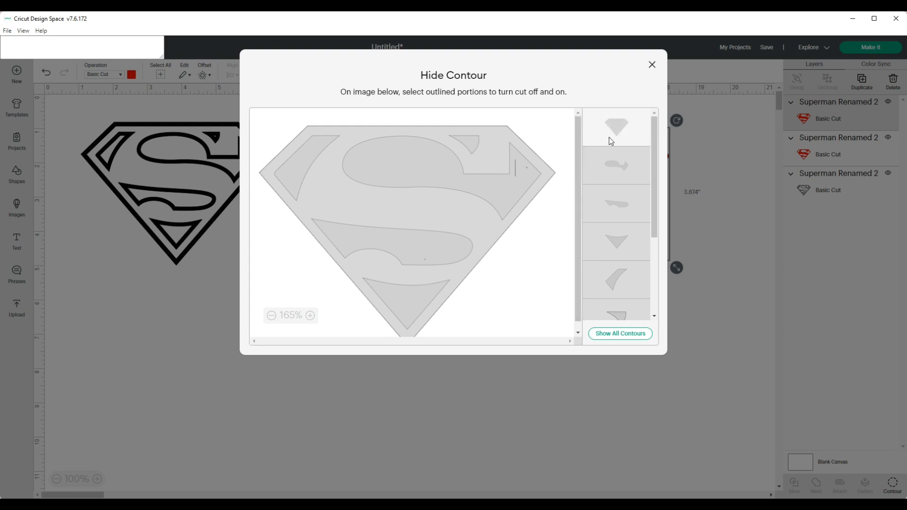
left_click(651, 64)
left_click_drag(568, 189, 582, 187)
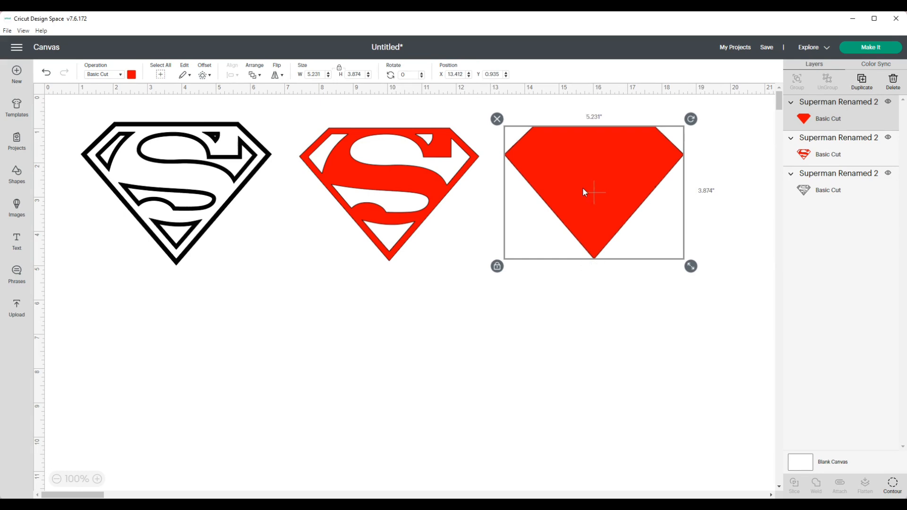
Change the solid diamond's color to yellow.
left_click(132, 75)
left_click(202, 141)
left_click(343, 337)
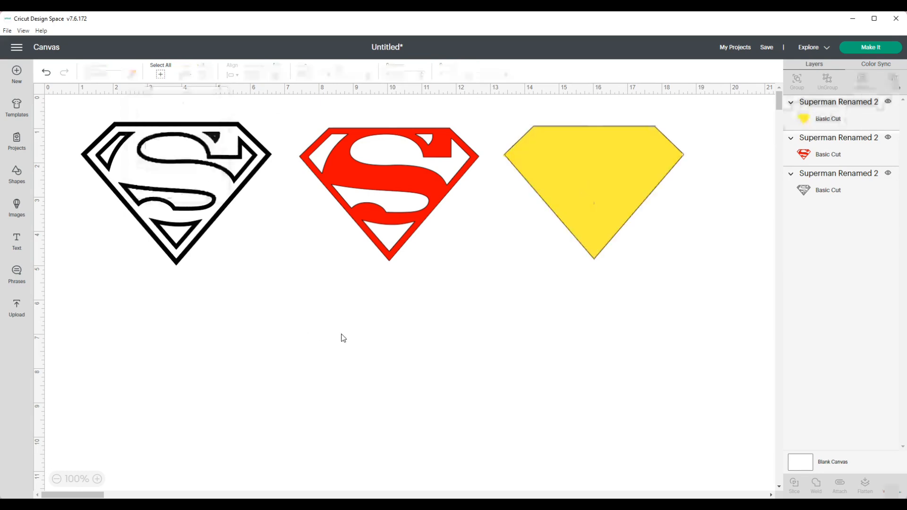
Stack the red layer on top of the black outline.
left_click(376, 197)
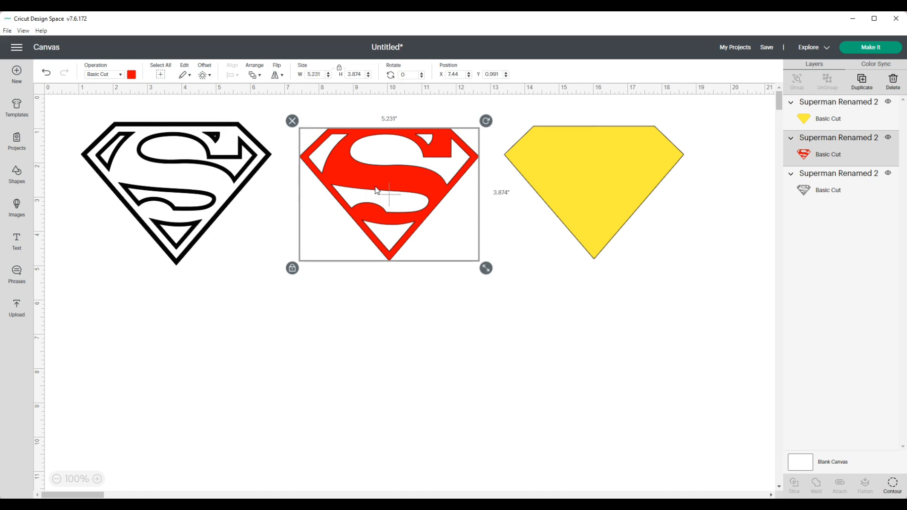
left_click(190, 162)
left_click_drag(349, 165, 169, 160)
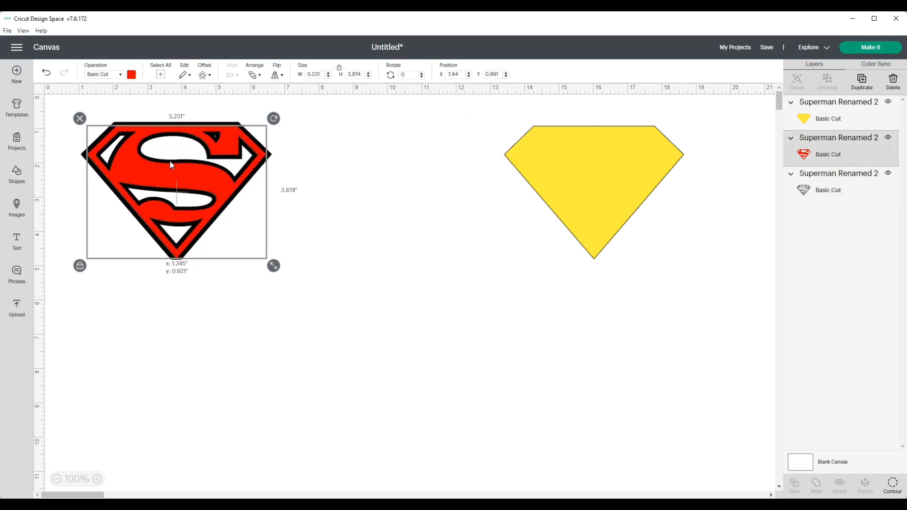
Move the red and black layers onto the yellow diamond and send the yellow diamond to the back.
left_click_drag(75, 118, 285, 294)
left_click_drag(201, 210, 563, 217)
left_click(666, 167)
left_click(254, 75)
left_click(282, 125)
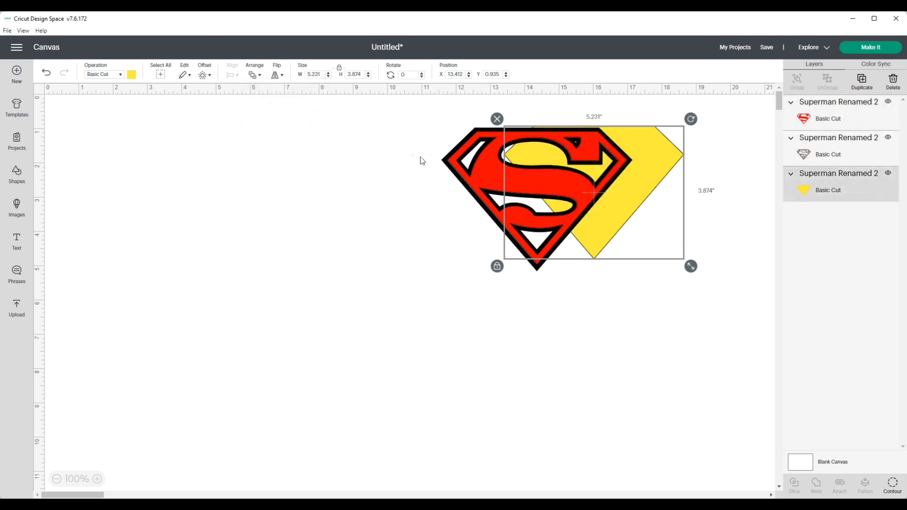
Pull the stacked red, black and yellow layers apart again across the canvas.
left_click(389, 146)
left_click_drag(421, 126, 554, 186)
left_click(362, 184)
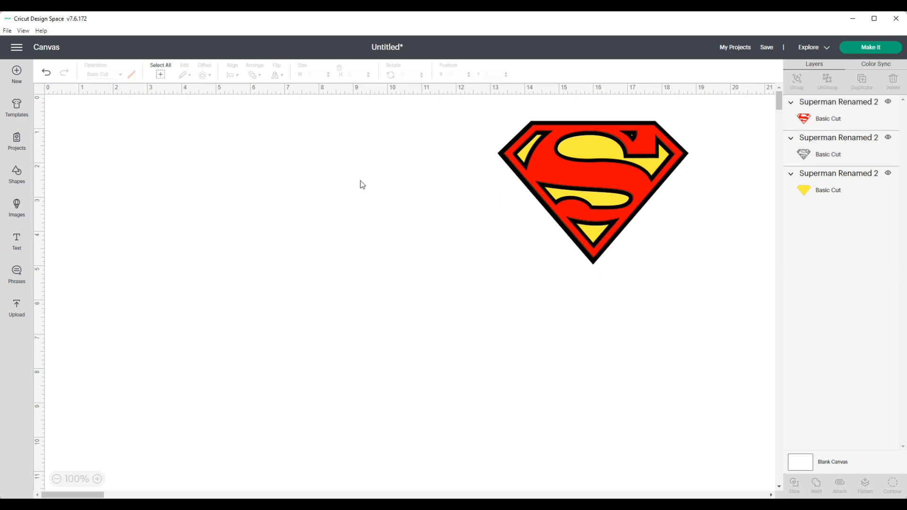
left_click_drag(530, 188, 419, 315)
left_click(546, 194)
left_click(591, 172)
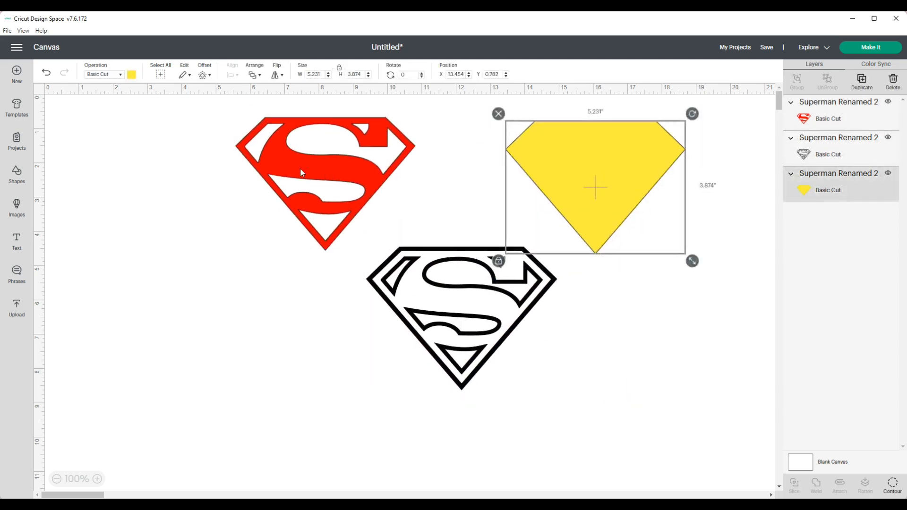
Restack the red layer onto the black outline and slide the yellow diamond underneath them.
left_click(299, 168)
left_click_drag(318, 166, 363, 249)
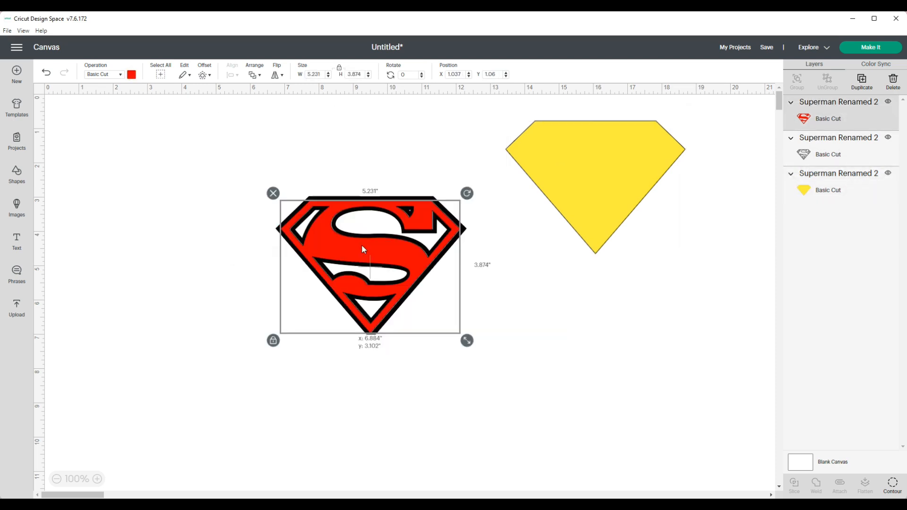
mouse_move(362, 246)
left_mouse_down()
mouse_move(299, 235)
mouse_move(364, 244)
left_mouse_up()
left_click_drag(653, 166, 424, 244)
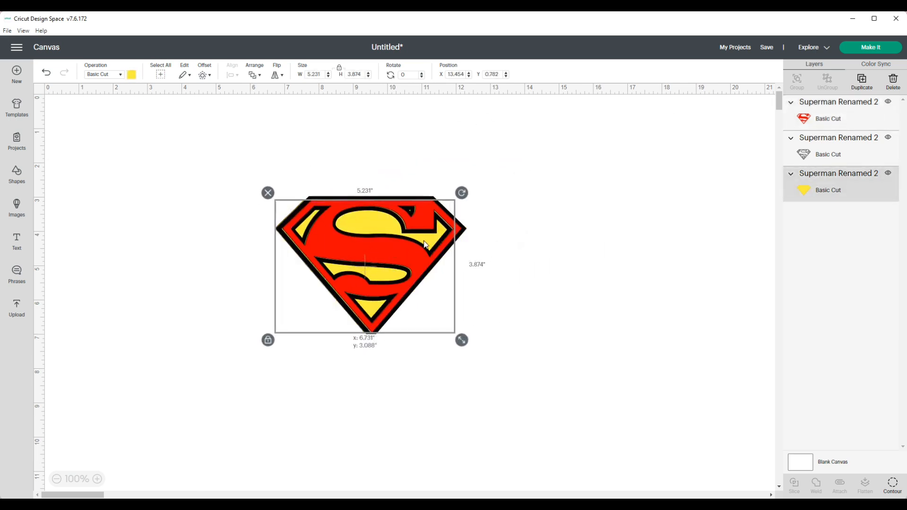
Select all three layers, center them horizontally, and group them.
left_click_drag(235, 219, 513, 373)
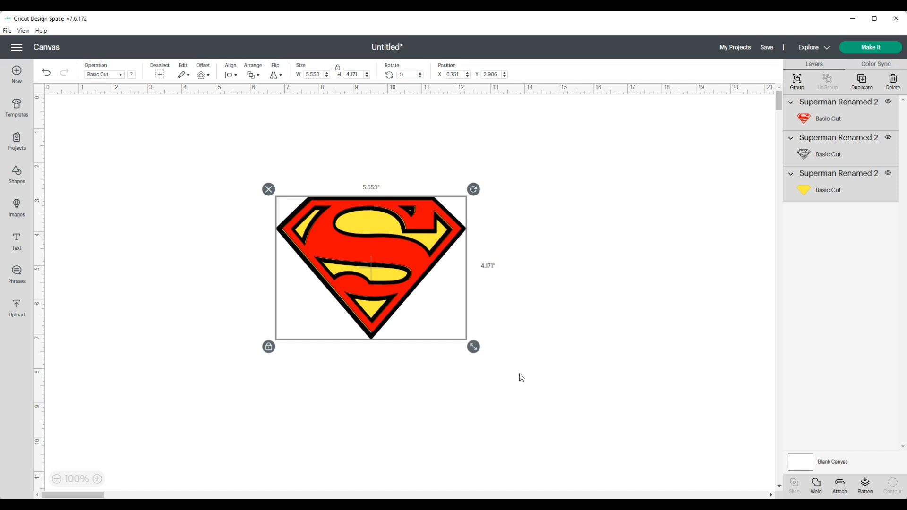
left_click(234, 76)
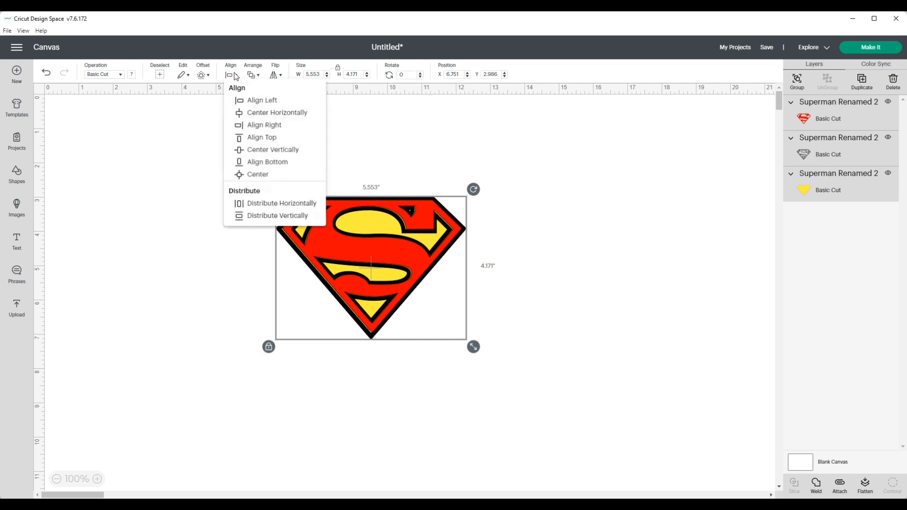
left_click(279, 112)
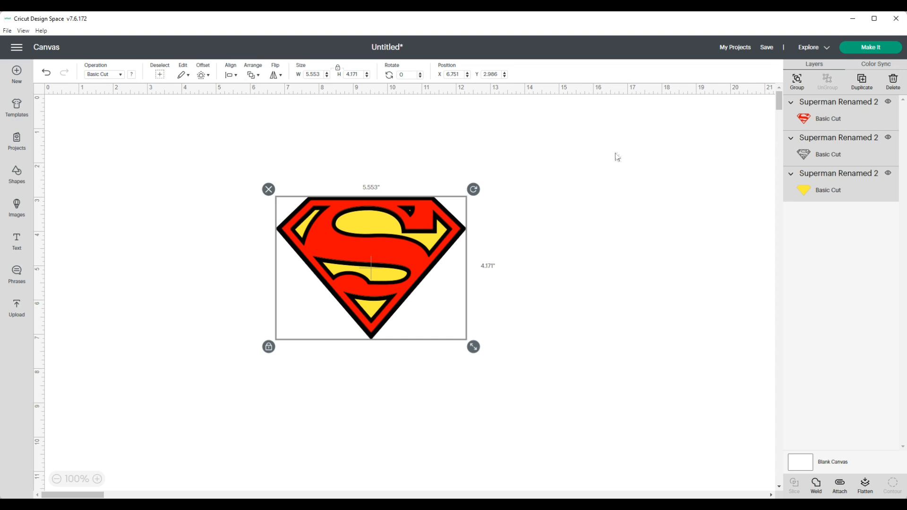
left_click(797, 84)
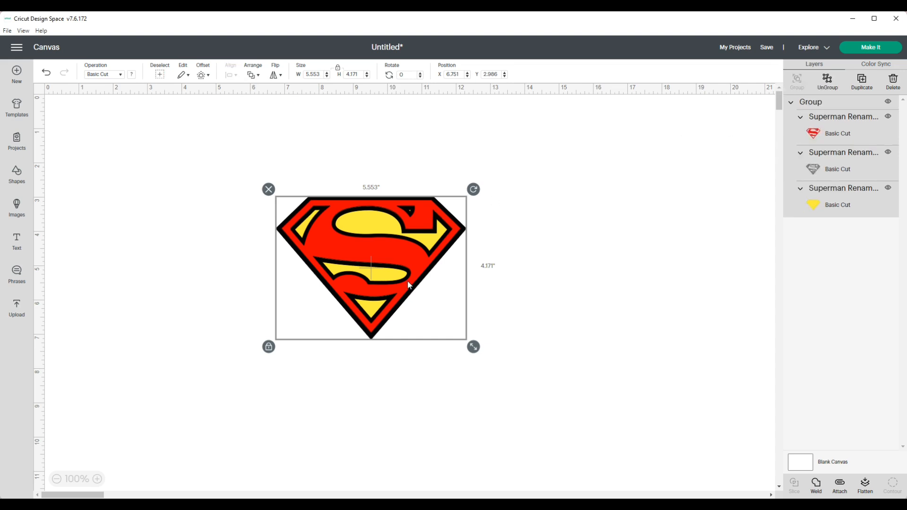
Apply the Classic t-shirts template to the canvas.
left_click(17, 106)
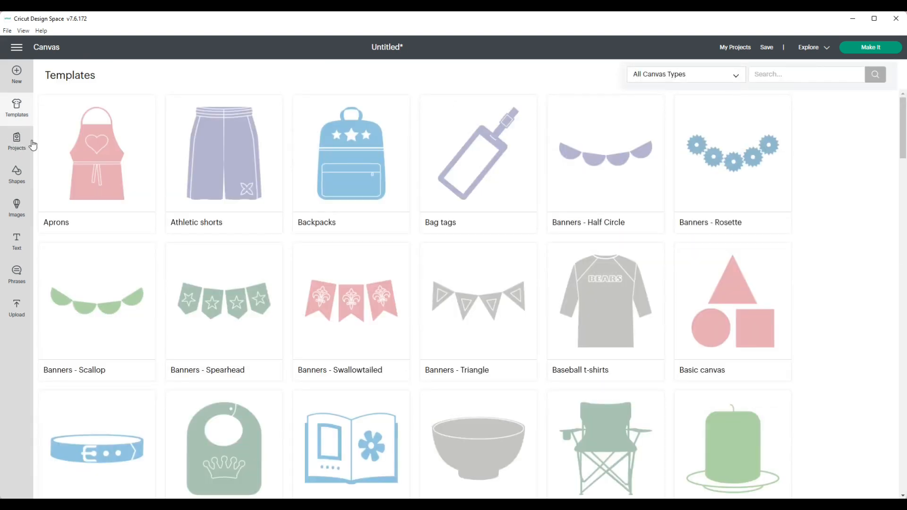
scroll(44, 109, "down", 2)
scroll(625, 326, "down", 3)
left_click(625, 326)
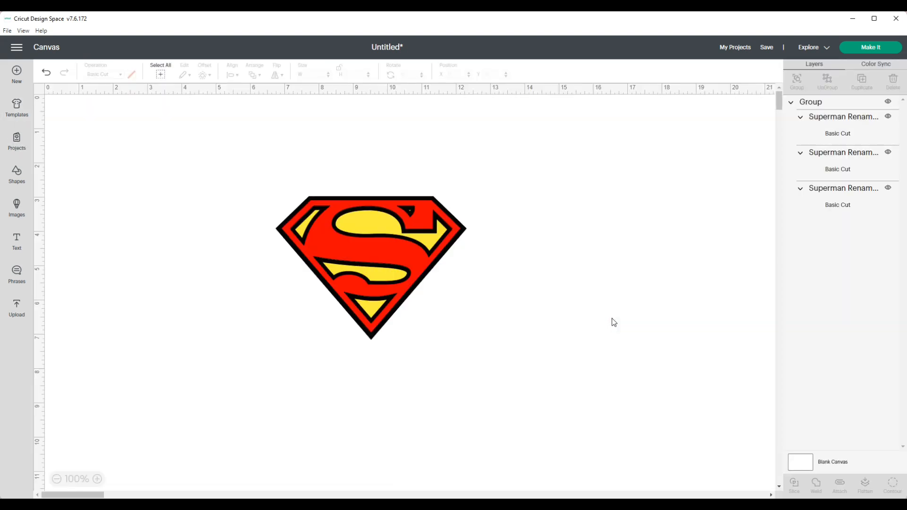
Set the t-shirt template type to Women Short sleeve and its size to Large.
left_click(113, 76)
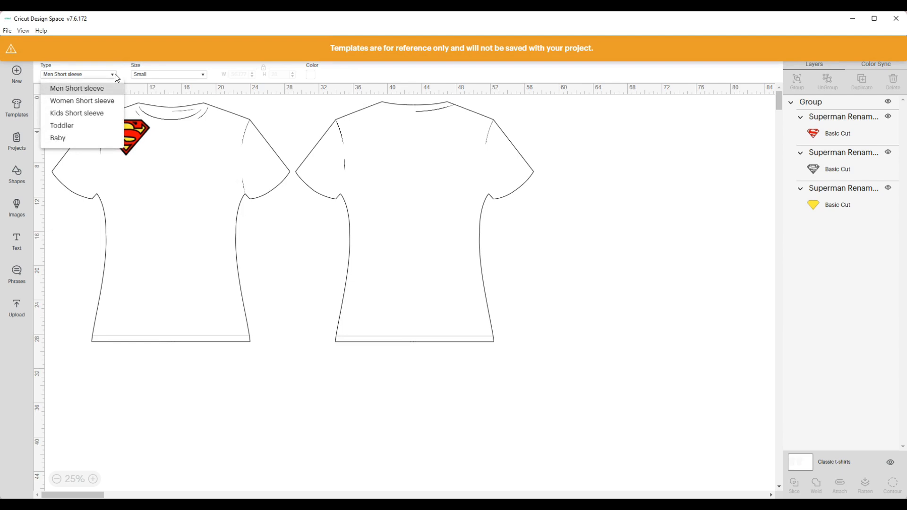
left_click(87, 101)
left_click(201, 75)
left_click(151, 115)
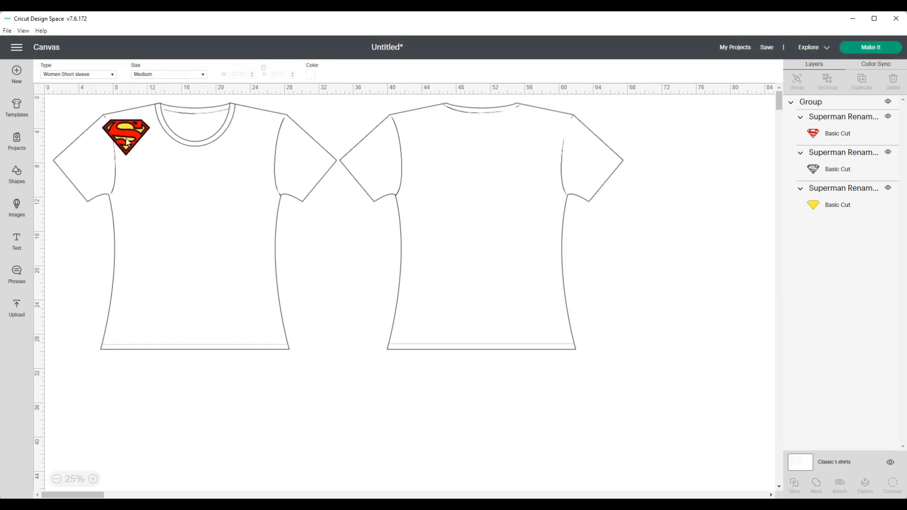
left_click(203, 75)
left_click(165, 125)
Move the logo onto the shirt's chest and set its width to 11.718.
left_click_drag(130, 134, 182, 188)
left_click_drag(210, 218, 227, 241)
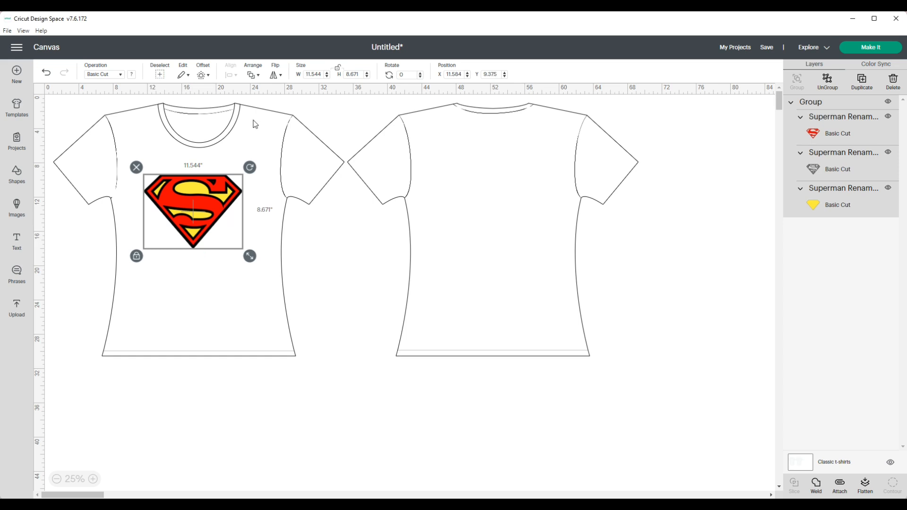
double_click(316, 74)
type("11.718")
key("Return")
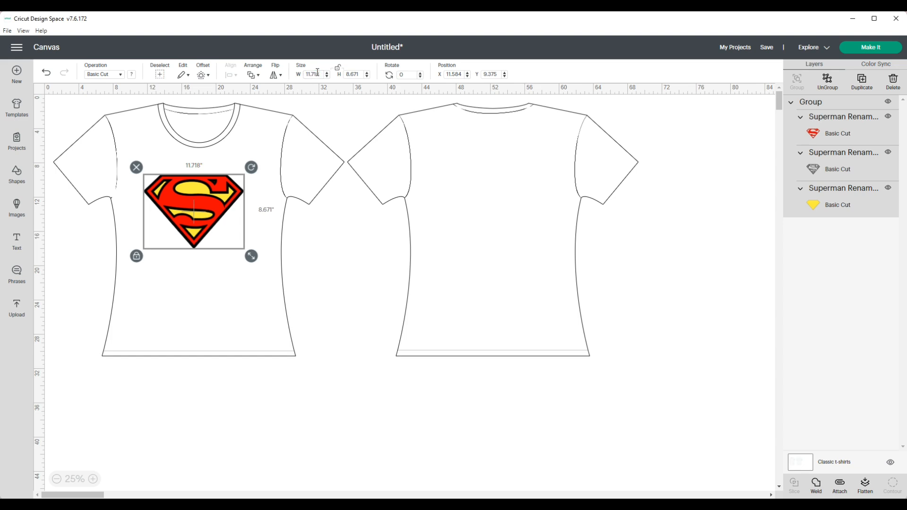
Set the logo's height to 8.835 and nudge it into place on the chest.
double_click(358, 74)
type("8.835")
key("Return")
left_click(343, 254)
left_click_drag(208, 224, 211, 223)
left_click(344, 262)
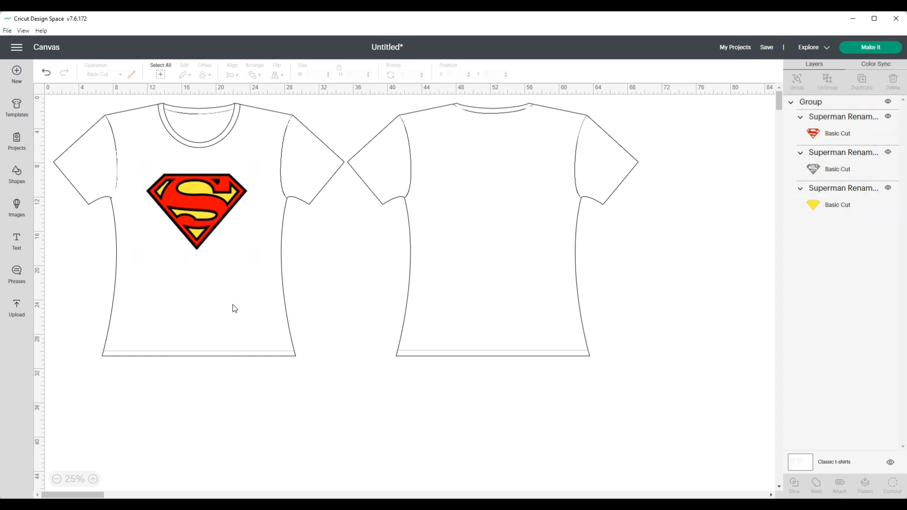
Color the t-shirt template blue.
left_click(800, 468)
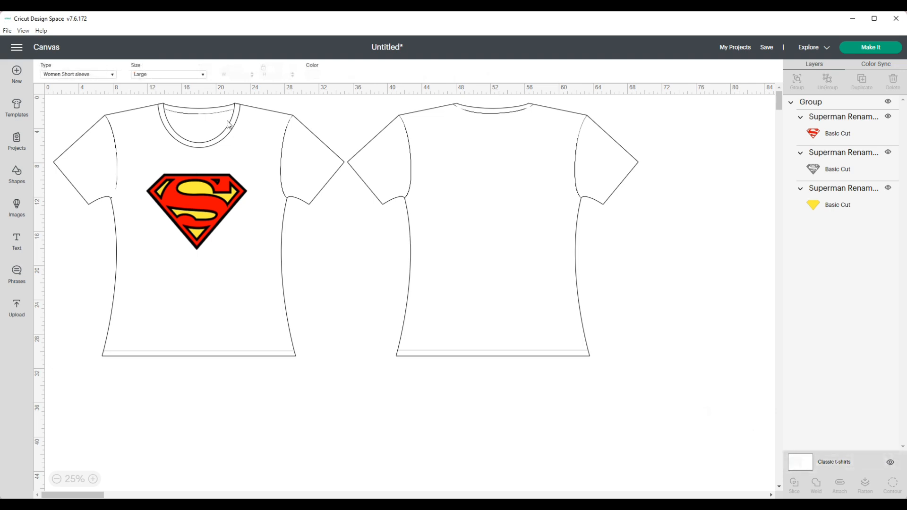
left_click(312, 75)
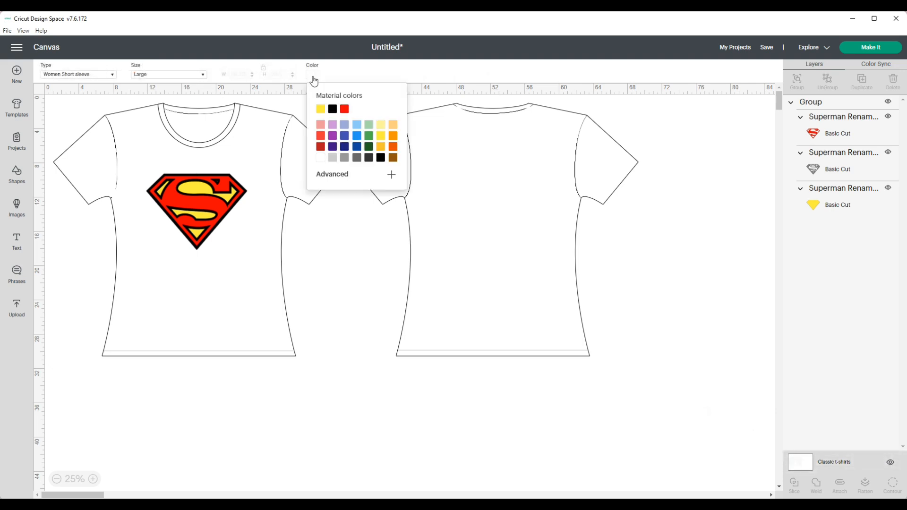
left_click(356, 146)
Nudge the logo slightly upward on the shirt's chest.
left_click(256, 267)
left_click_drag(206, 216, 210, 216)
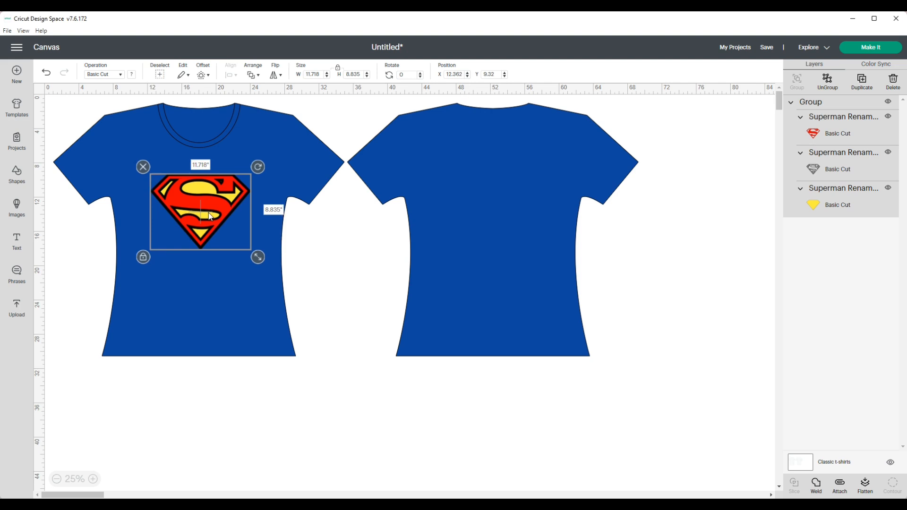
left_click_drag(211, 216, 204, 209)
left_click(193, 294)
left_click(202, 216)
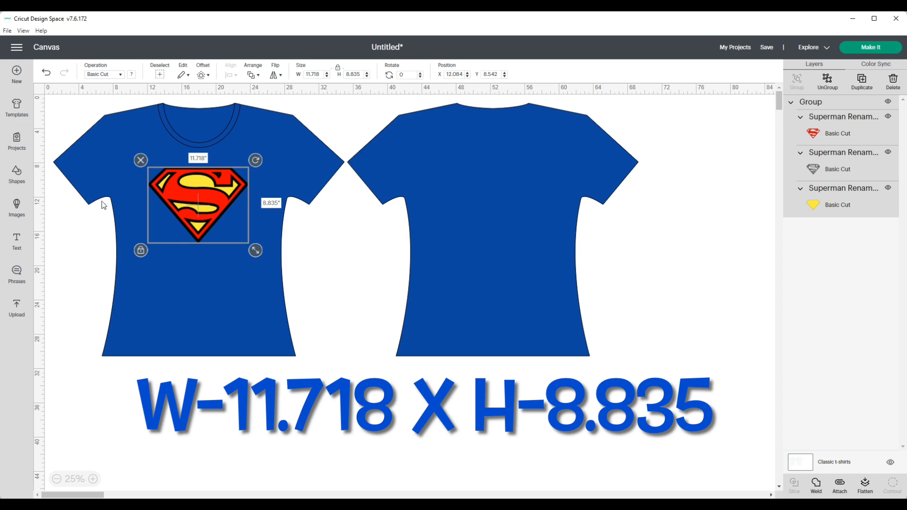
Add a text box reading SUPERMOM and move it below the shirt.
left_click(17, 240)
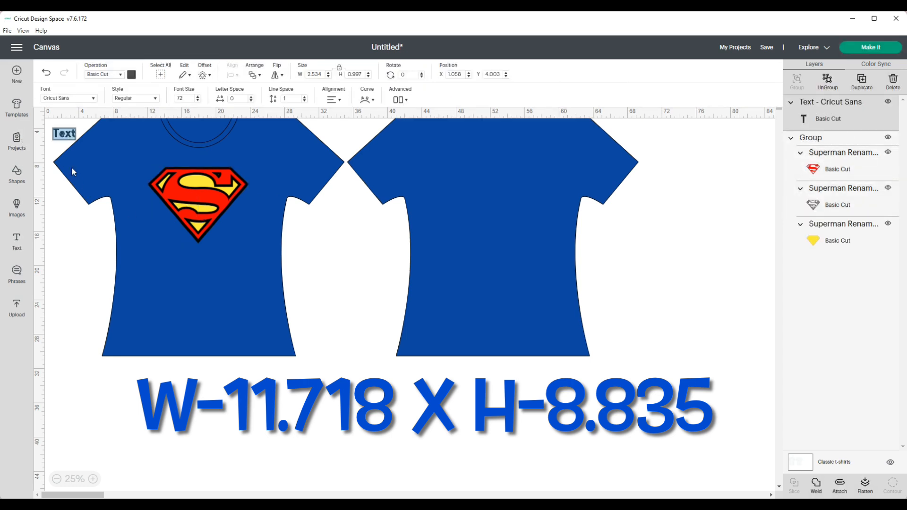
type("SUPERMOM")
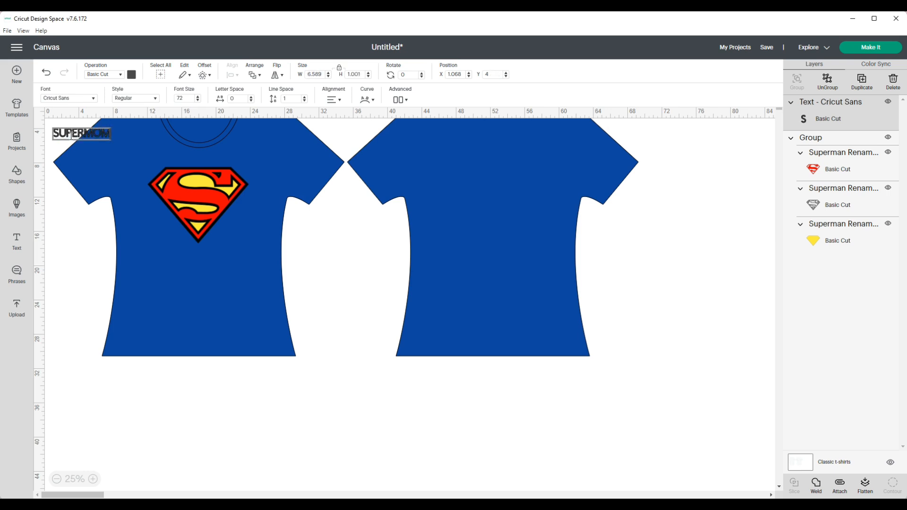
left_click(73, 217)
left_click_drag(75, 134, 176, 389)
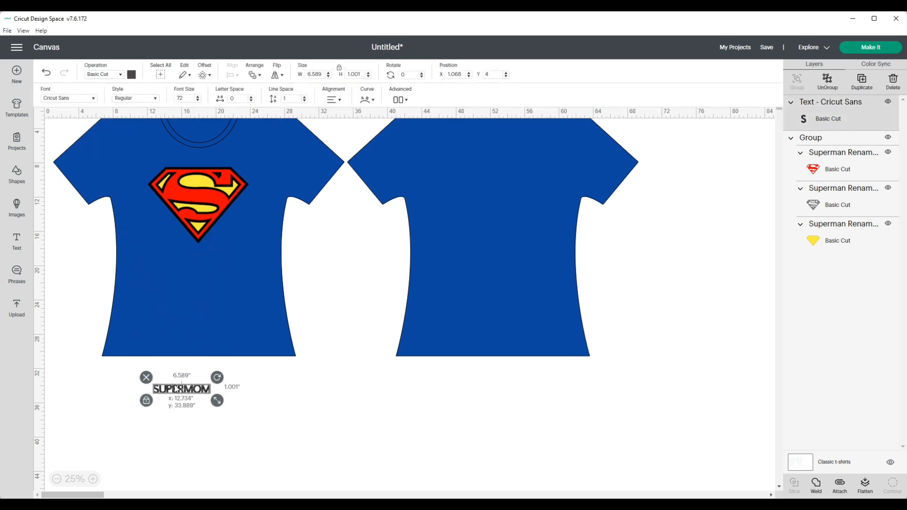
Change the SUPERMOM text's font to Space Story and position it just below the logo on the shirt.
left_click(93, 99)
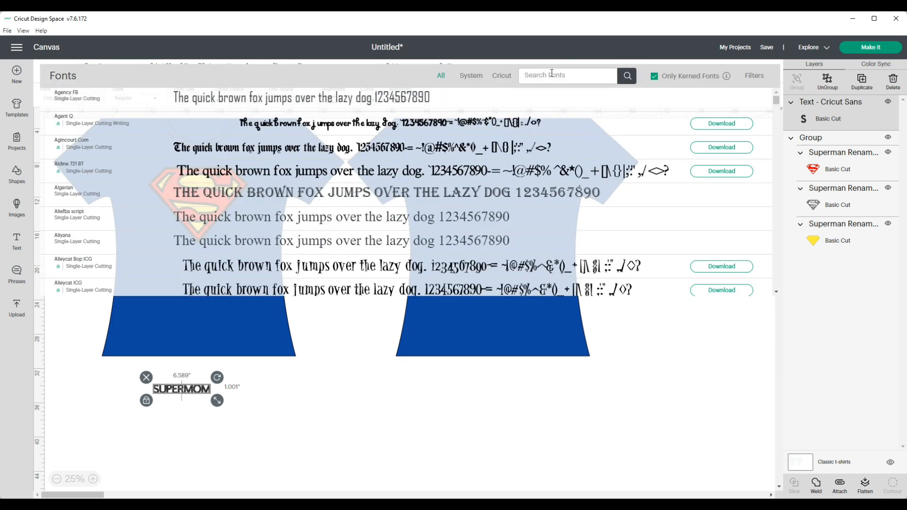
type("SPACE")
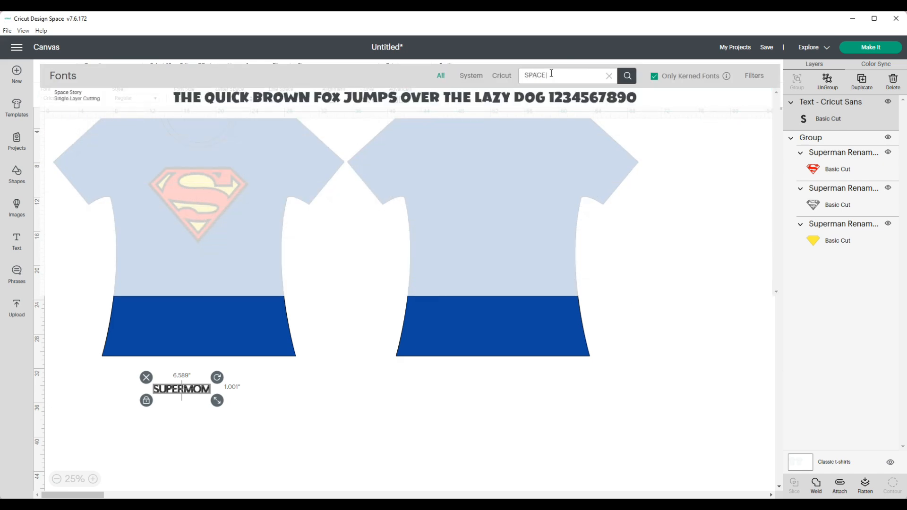
left_click(461, 100)
left_click_drag(226, 395, 256, 209)
left_click(142, 206)
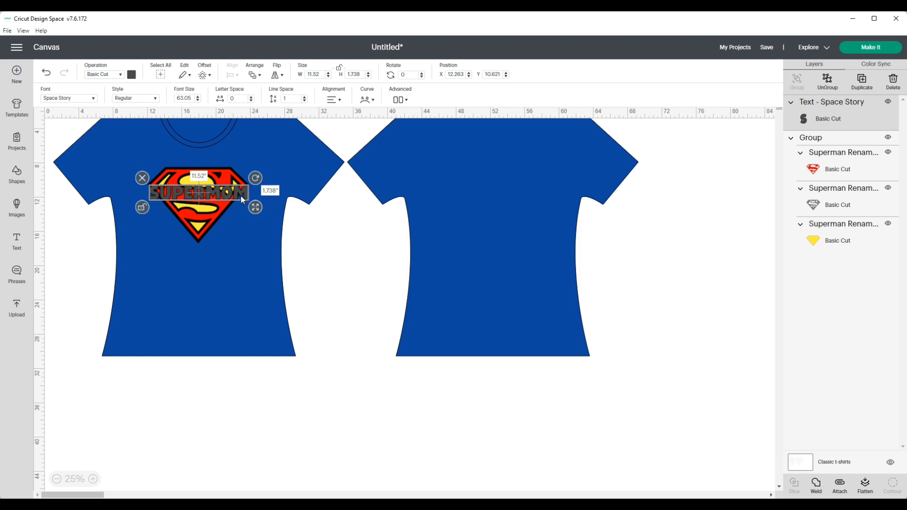
left_click_drag(241, 197, 234, 262)
Insert a square, size it to 11.52 wide by 1.738 high, and place it below the SUPERMOM text.
left_click(16, 173)
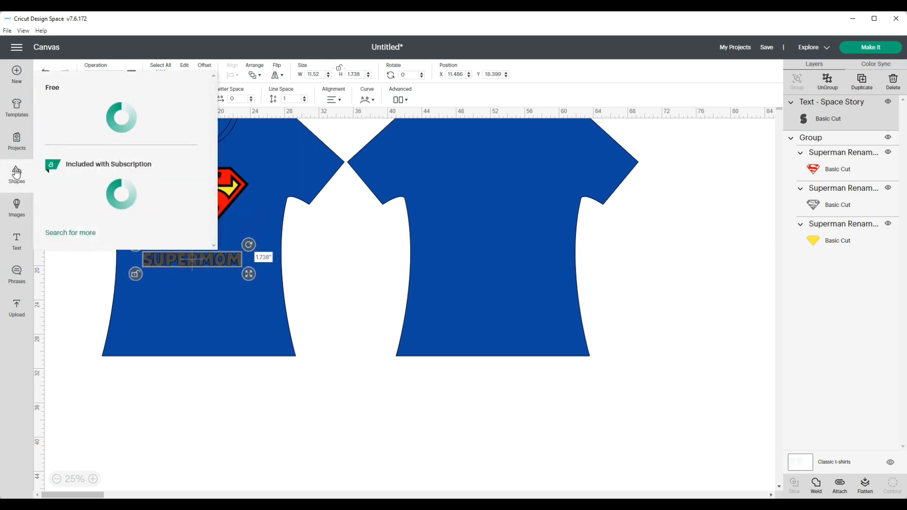
left_click(61, 283)
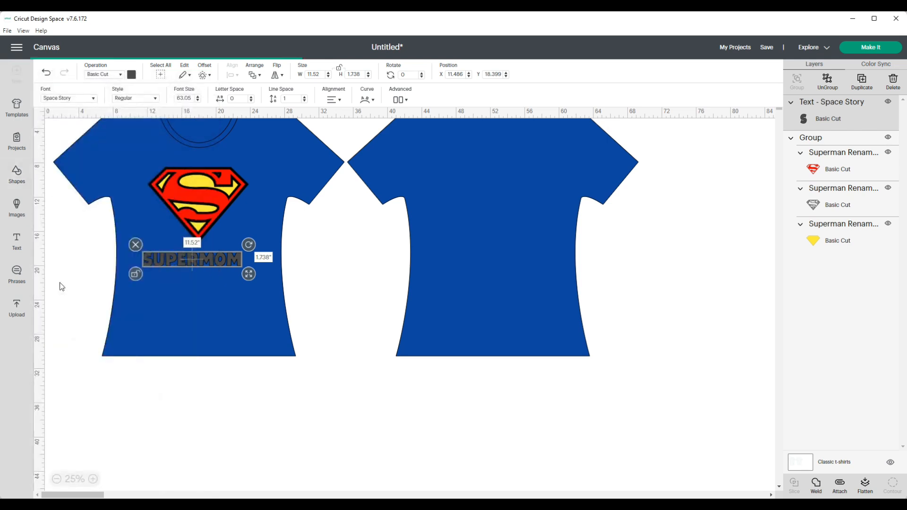
left_click(193, 261)
left_click_drag(62, 113, 174, 297)
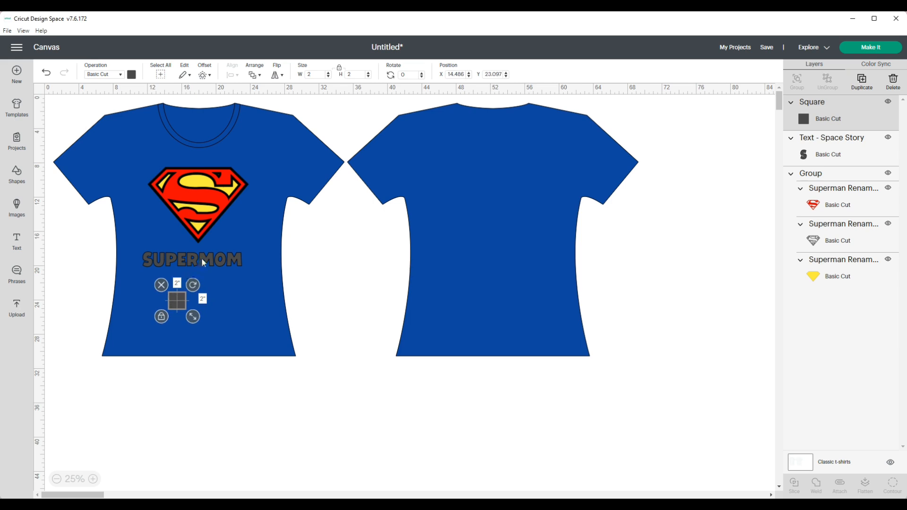
left_click(203, 261)
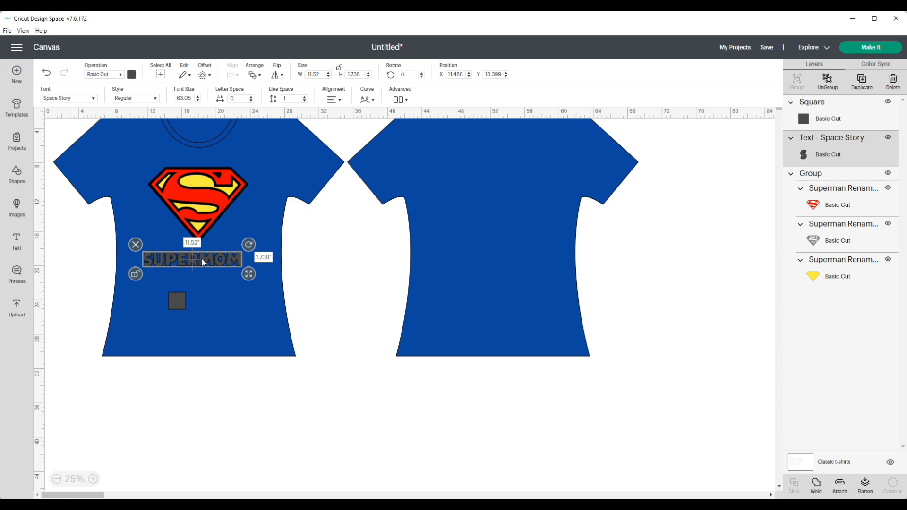
left_click(177, 301)
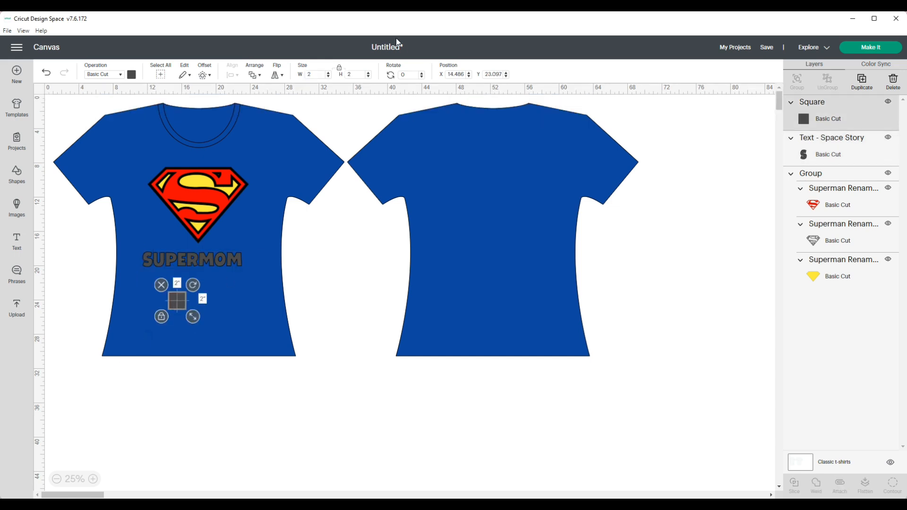
left_click(316, 74)
type("11.52")
key("Return")
left_click(355, 74)
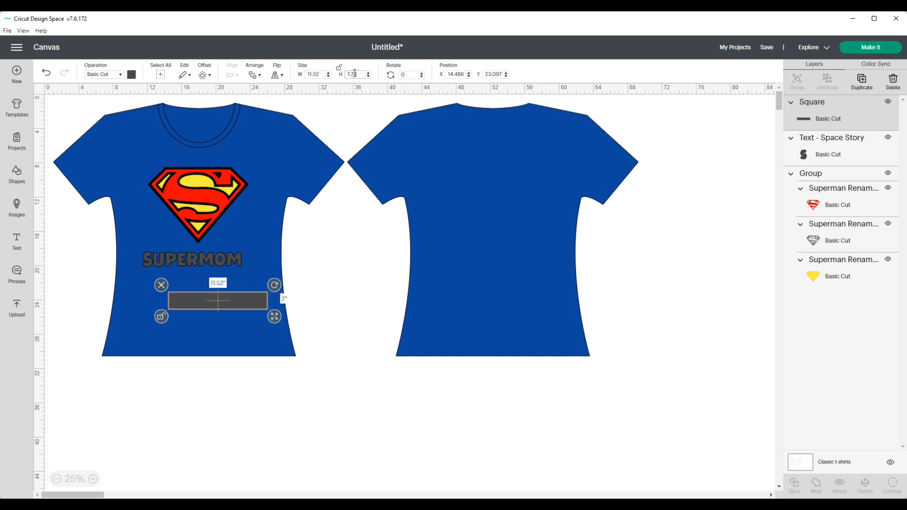
type("1.738")
key("Return")
left_click_drag(239, 303, 216, 288)
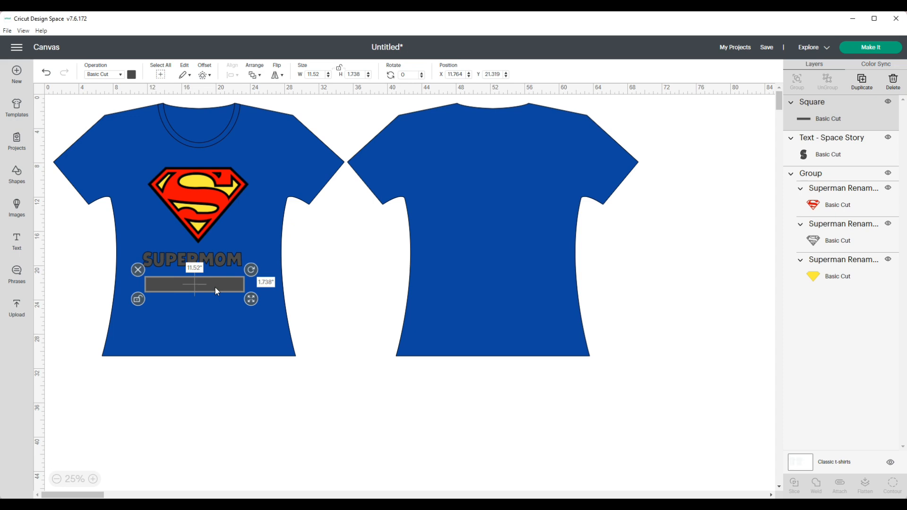
Duplicate the rectangle twice and move the copies aside onto the back of the shirt.
left_click(861, 80)
left_click(861, 80)
left_click_drag(242, 284, 536, 233)
Move the original rectangle up so it crosses the middle of the Superman logo.
left_click(215, 287)
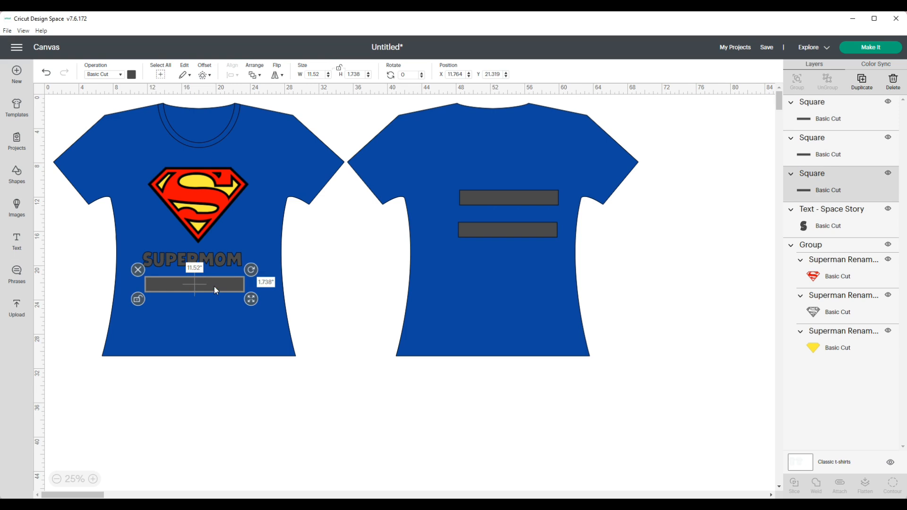
left_click_drag(214, 286, 218, 208)
left_click(212, 260)
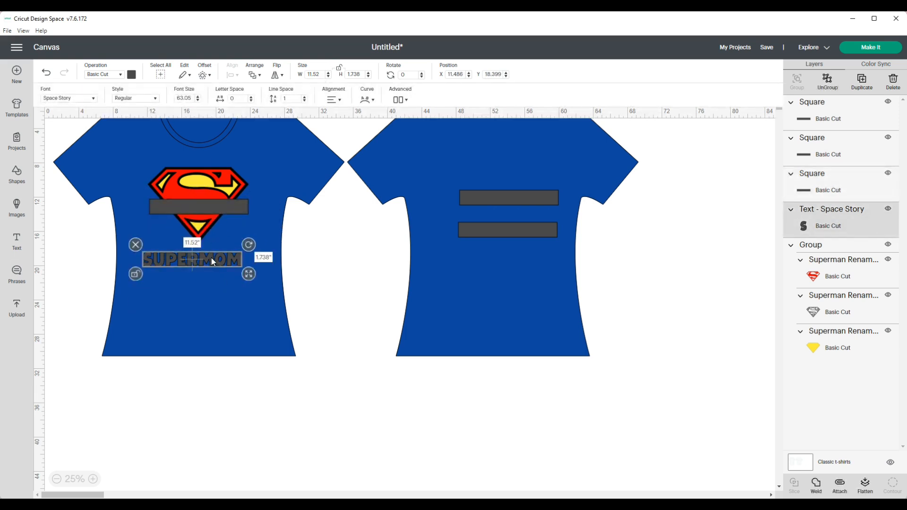
left_click(236, 208)
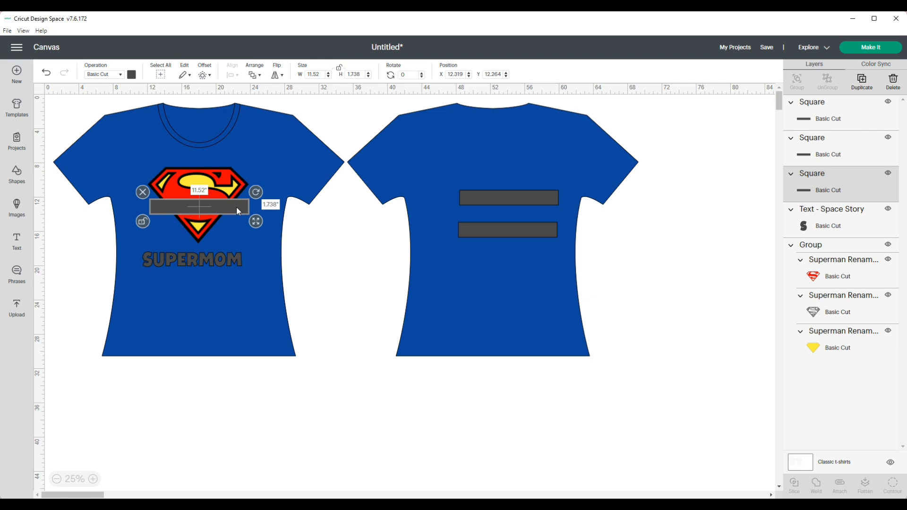
left_click_drag(238, 211, 240, 214)
Select the logo and rectangle together and center them horizontally.
left_click_drag(161, 166, 260, 234)
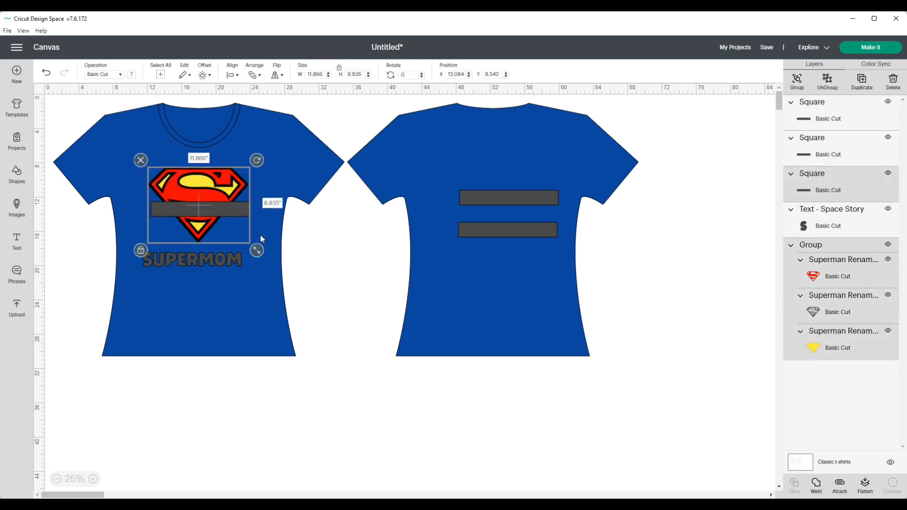
left_click(234, 75)
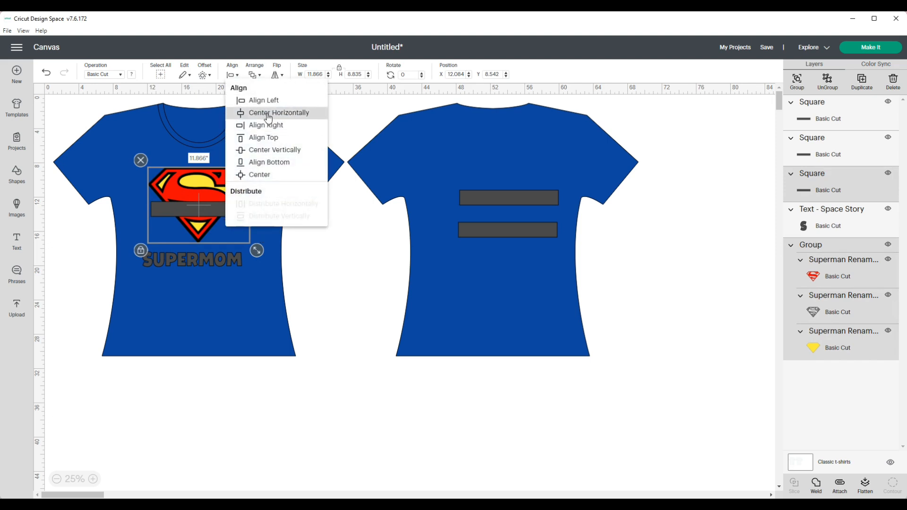
left_click(275, 125)
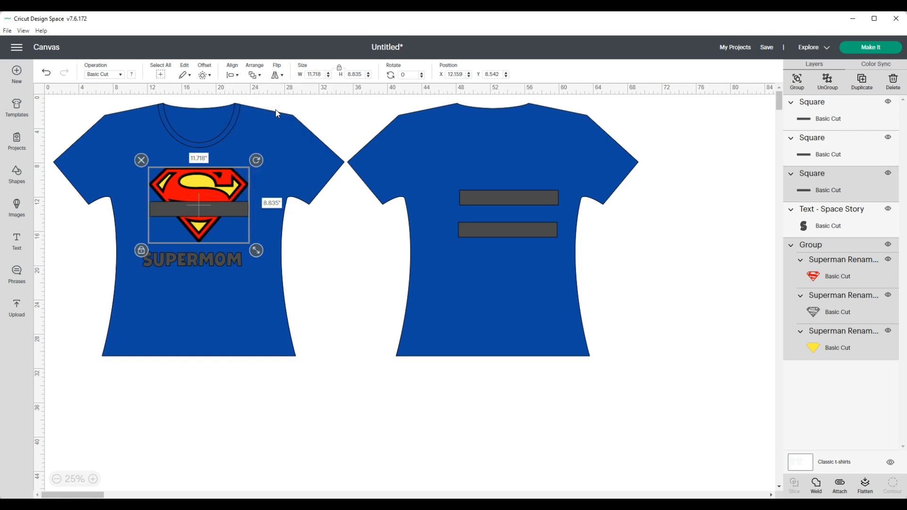
Nudge the rectangle slightly upward across the logo.
left_click(232, 208)
left_click_drag(240, 209, 240, 205)
left_click(278, 221)
left_click(239, 204)
left_click(243, 238)
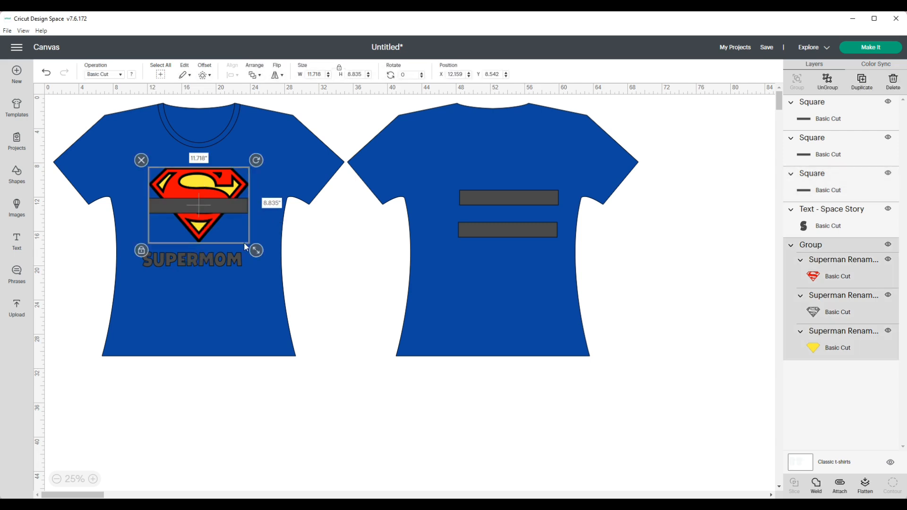
left_click(271, 228)
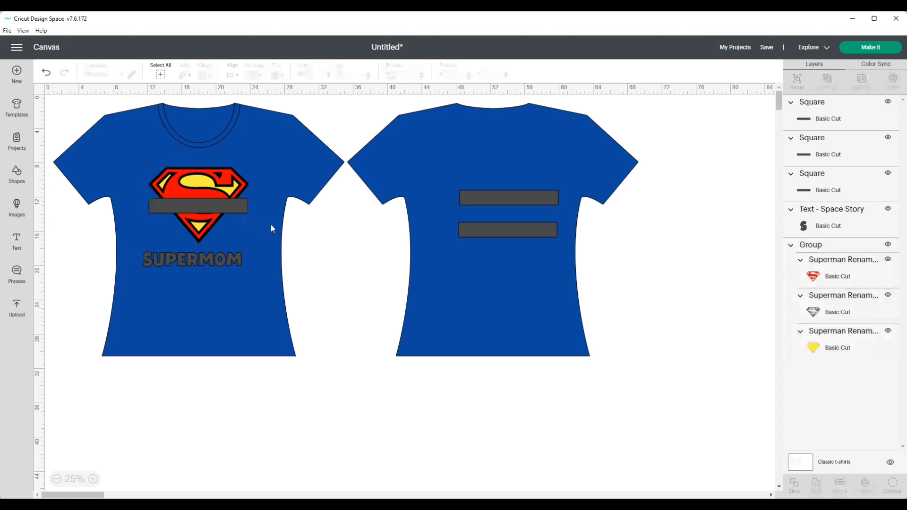
Slice the rectangle with the red Superman layer of the logo.
left_click(241, 209)
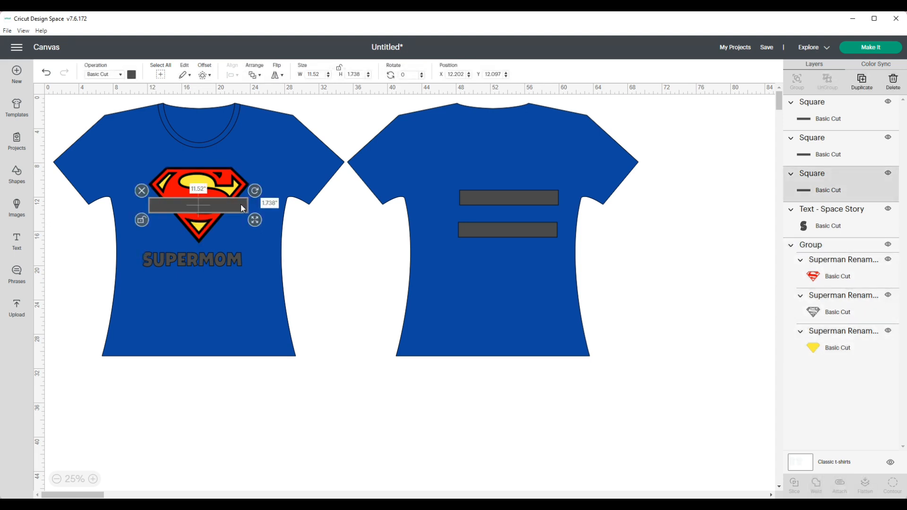
left_click(814, 279, "shift")
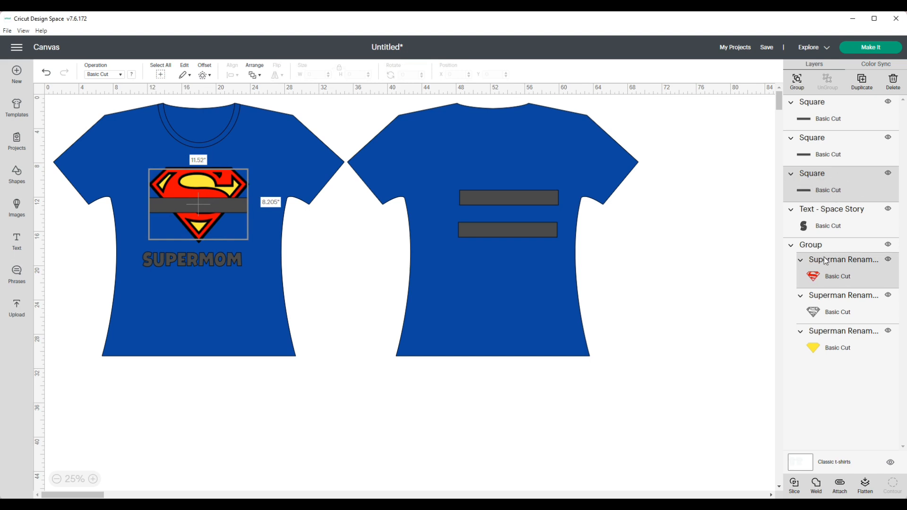
left_click(793, 486)
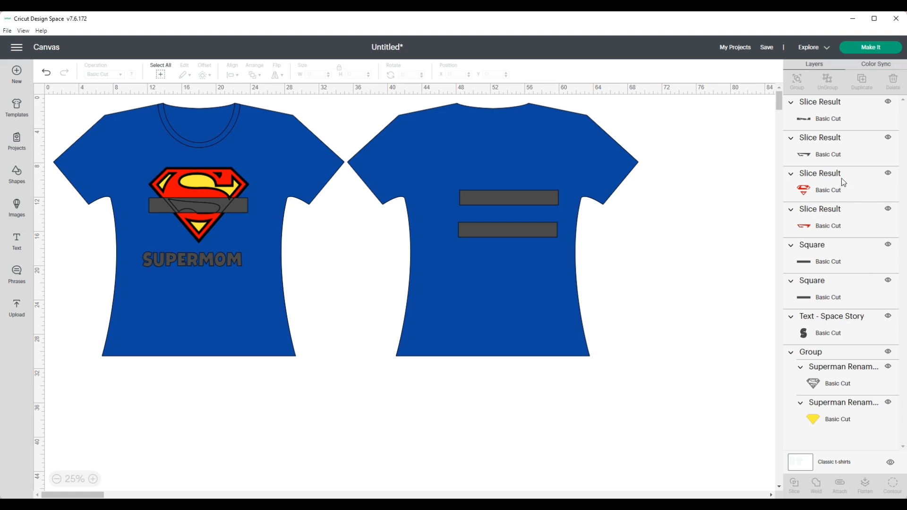
Delete the three unwanted slice pieces, keeping the red logo piece without the band.
left_click(832, 121)
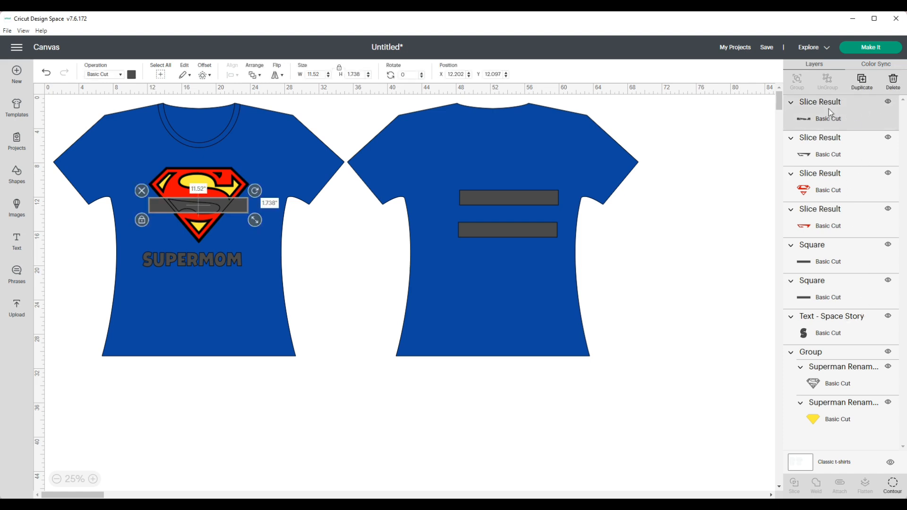
left_click(892, 82)
left_click(810, 123)
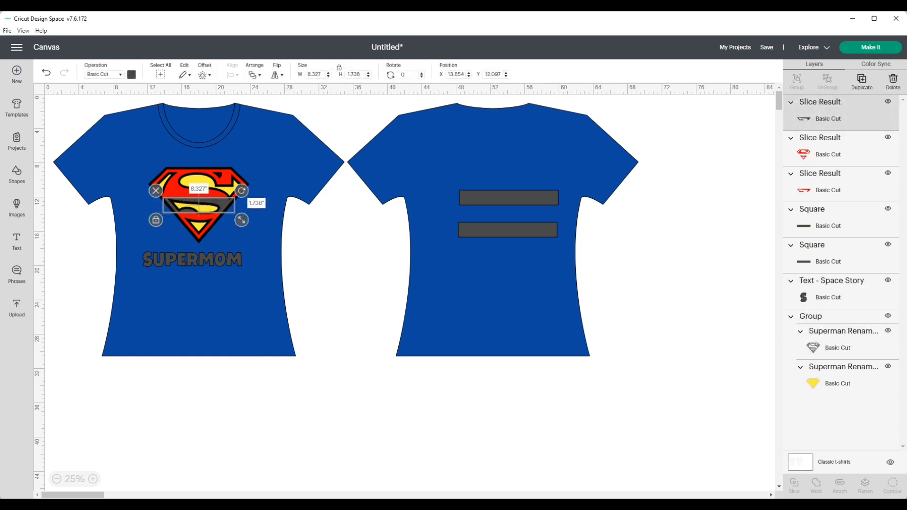
left_click(892, 81)
left_click(864, 140)
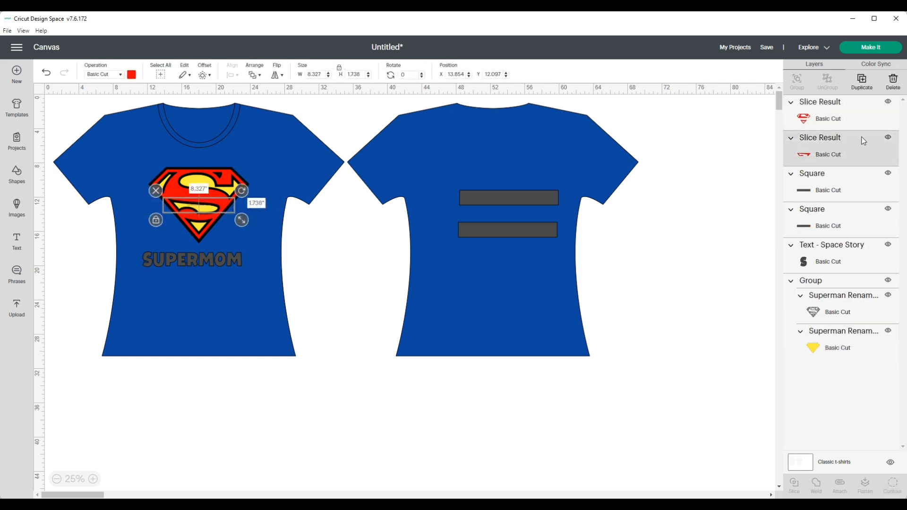
left_click(892, 81)
Move a second rectangle from the back of the shirt onto the same band across the logo.
left_click_drag(530, 199, 219, 205)
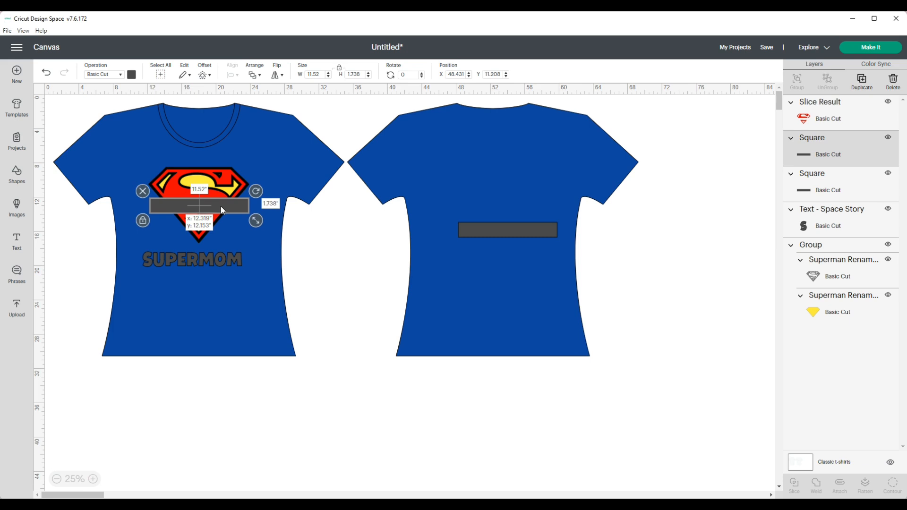
left_click(224, 234)
left_click(242, 205)
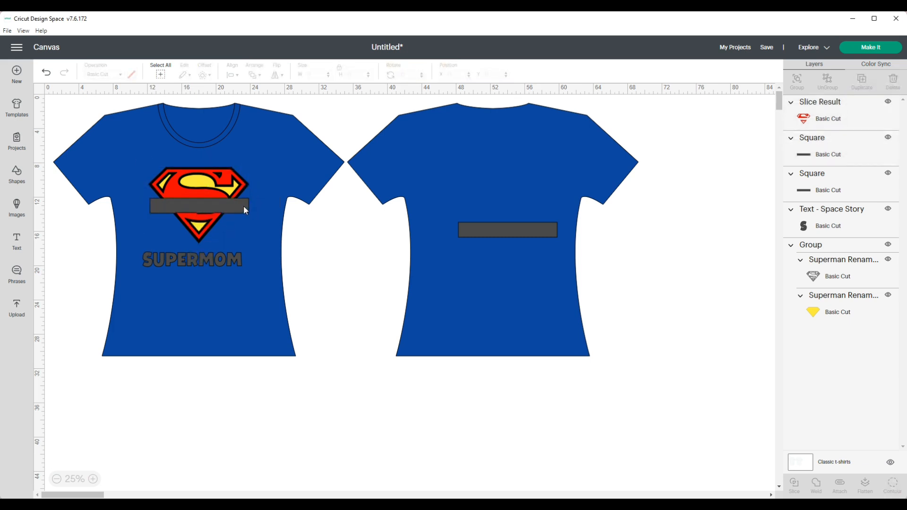
left_click_drag(242, 206, 242, 206)
left_click(279, 222)
Reorder the layers and slice the rectangle with the gray outline layer of the logo.
left_click_drag(845, 174, 845, 106)
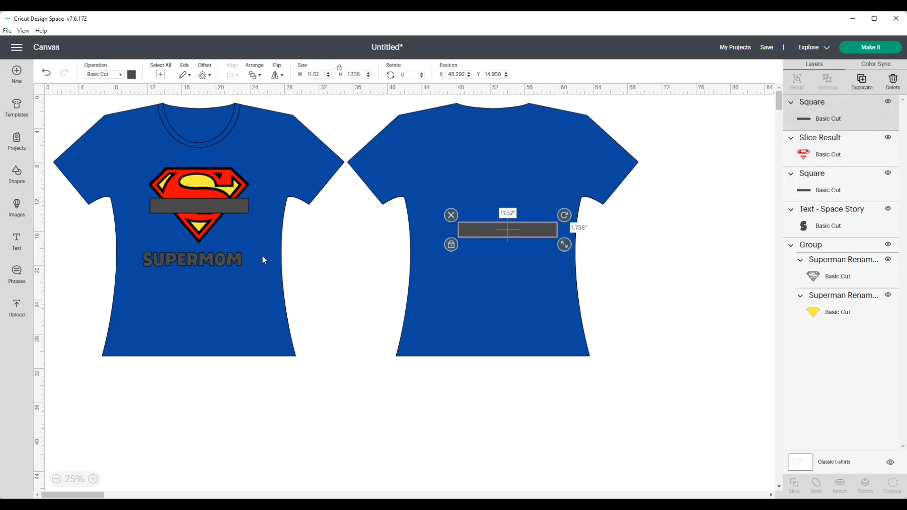
left_click(241, 207)
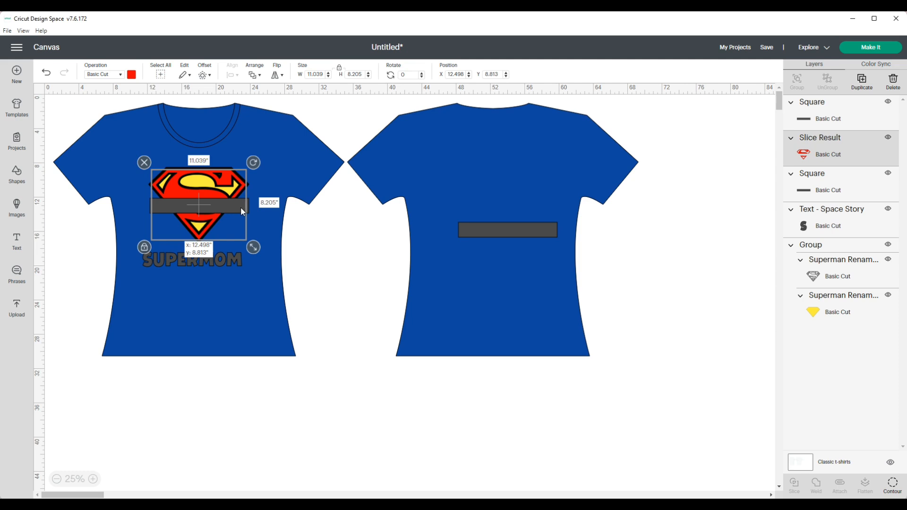
left_click(265, 226)
left_click(846, 111)
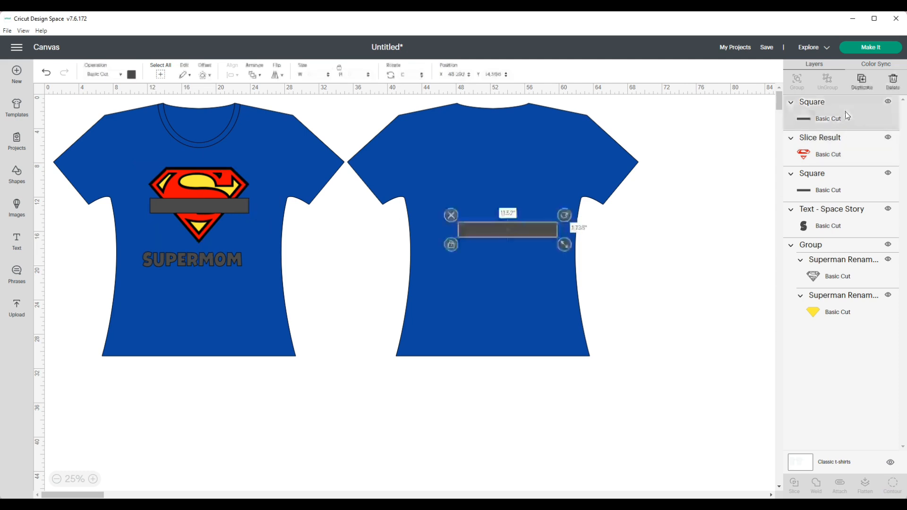
left_click(826, 186)
left_click_drag(850, 200, 845, 106)
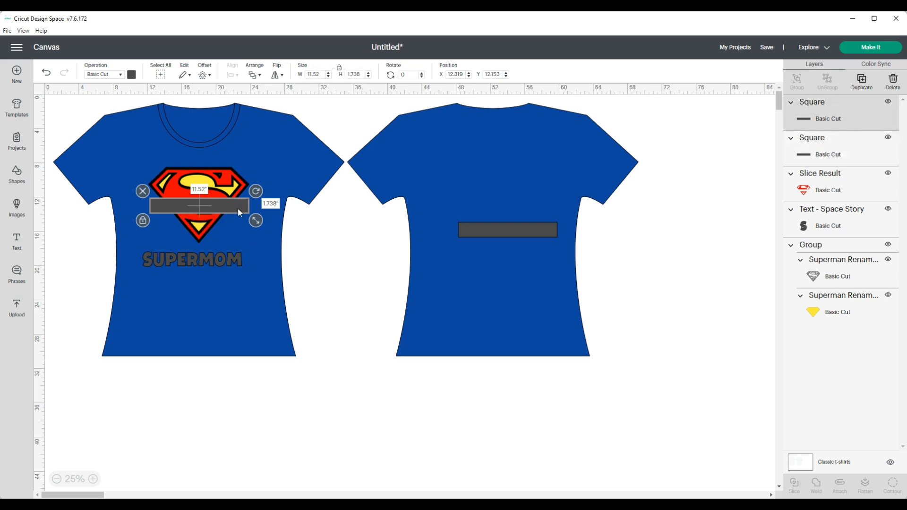
left_click(846, 267, "shift")
left_click(795, 482)
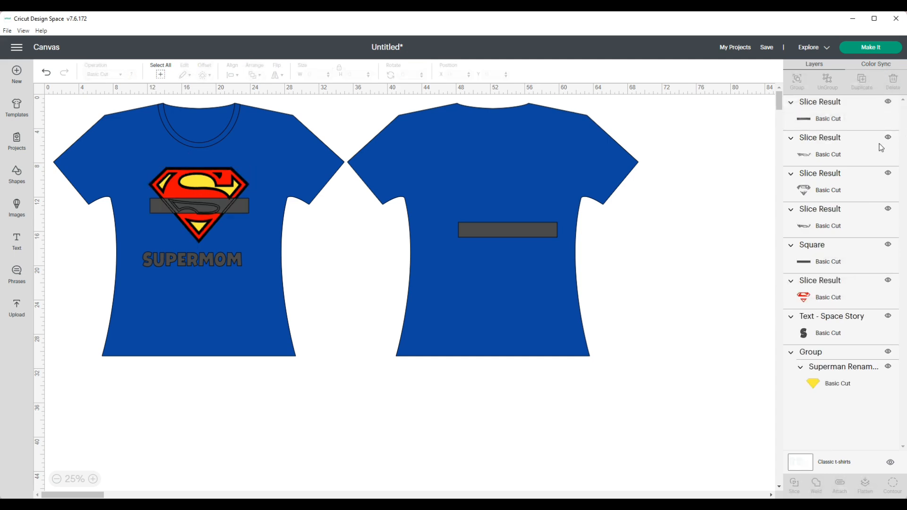
Delete the unwanted slice pieces from the gray outline slice.
left_click(851, 114)
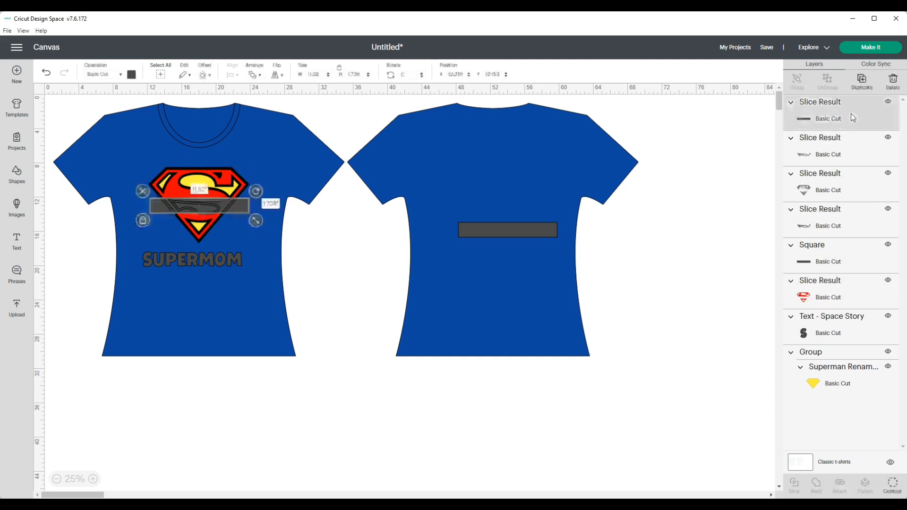
left_click(892, 84)
left_click(890, 93)
left_click(829, 152)
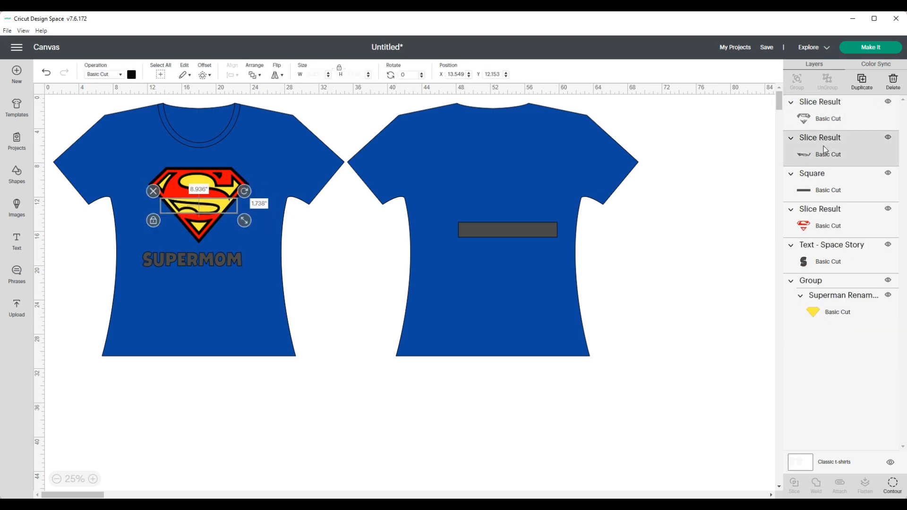
left_click(891, 86)
Move the last rectangle onto the logo band and slice it with the yellow layer.
left_click_drag(519, 232, 211, 205)
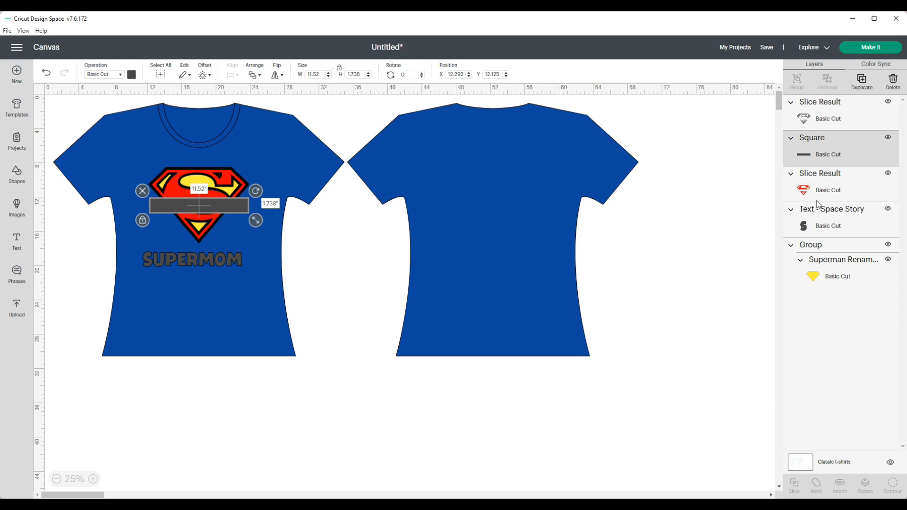
left_click(821, 278, "shift")
left_click(794, 482)
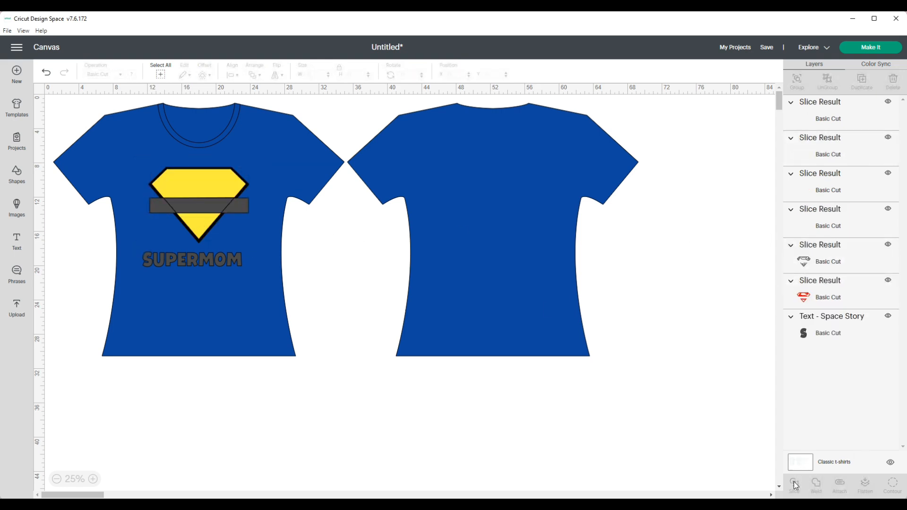
Delete the leftover unwanted pieces from the yellow layer's slice.
left_click(838, 127)
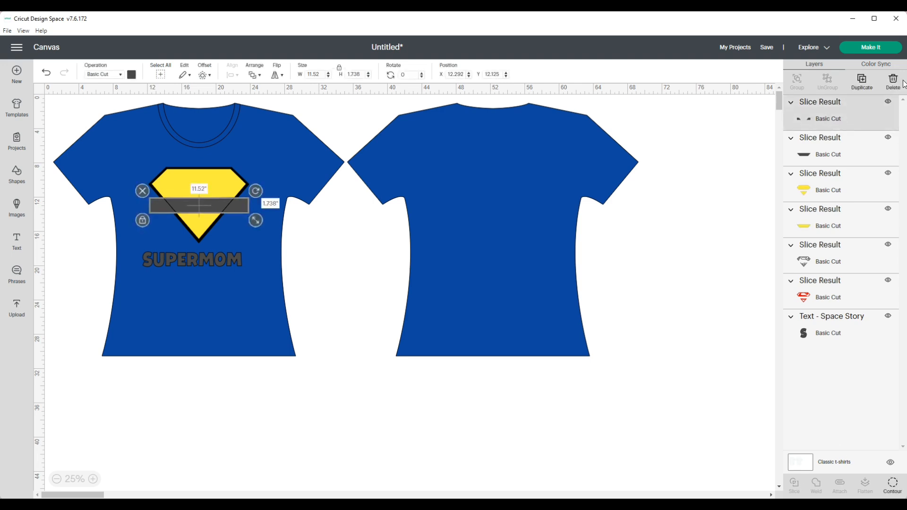
left_click(892, 81)
left_click(808, 191)
left_click(893, 81)
left_click(865, 101)
left_click(894, 82)
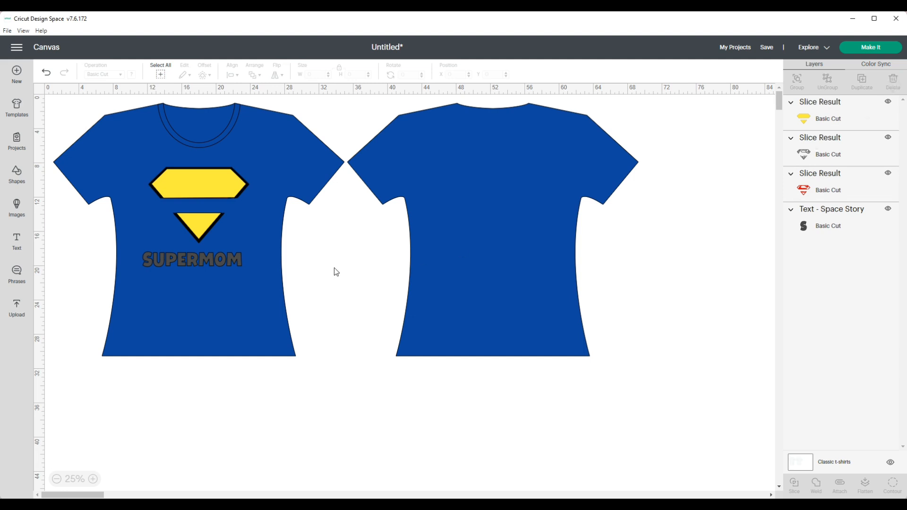
Reorder the logo layers so the red layer sits on top of the yellow one.
left_click_drag(835, 121, 848, 142)
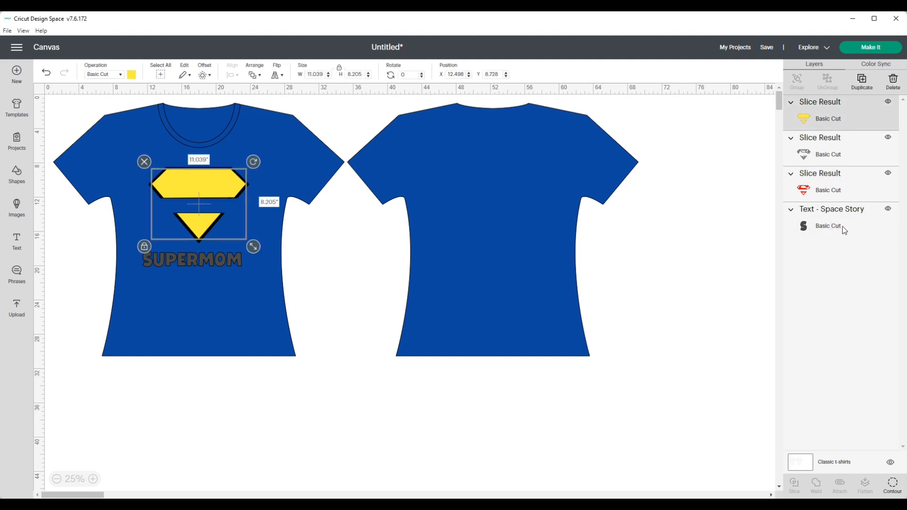
left_click_drag(839, 177, 834, 112)
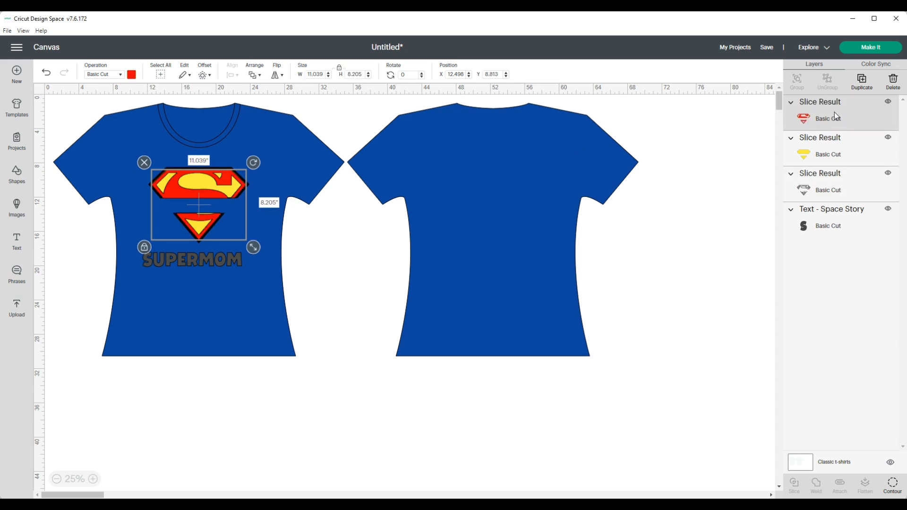
left_click(354, 280)
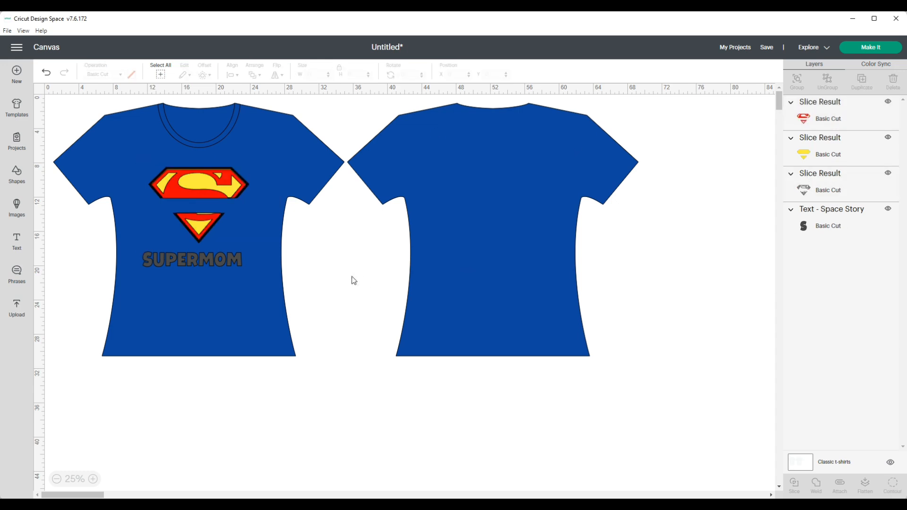
left_click(233, 193)
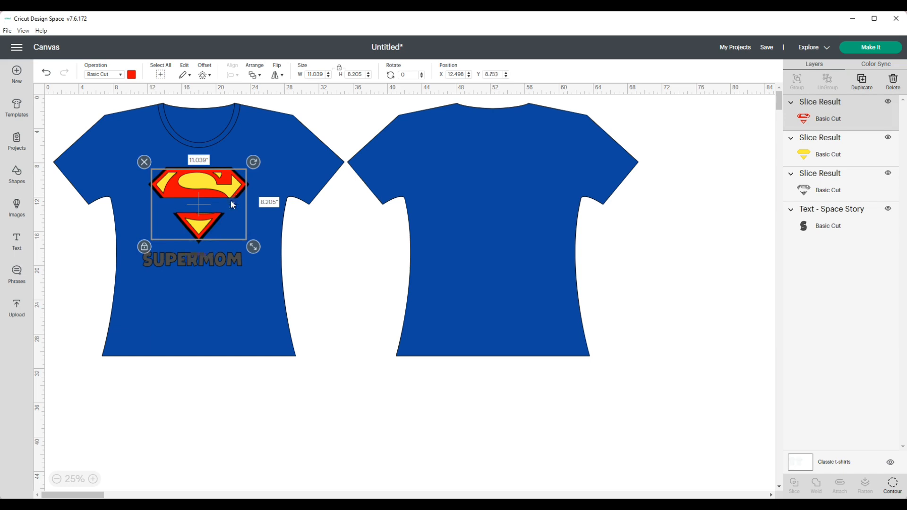
left_click(273, 236)
Change the SUPERMOM text colour to yellow.
left_click(224, 257)
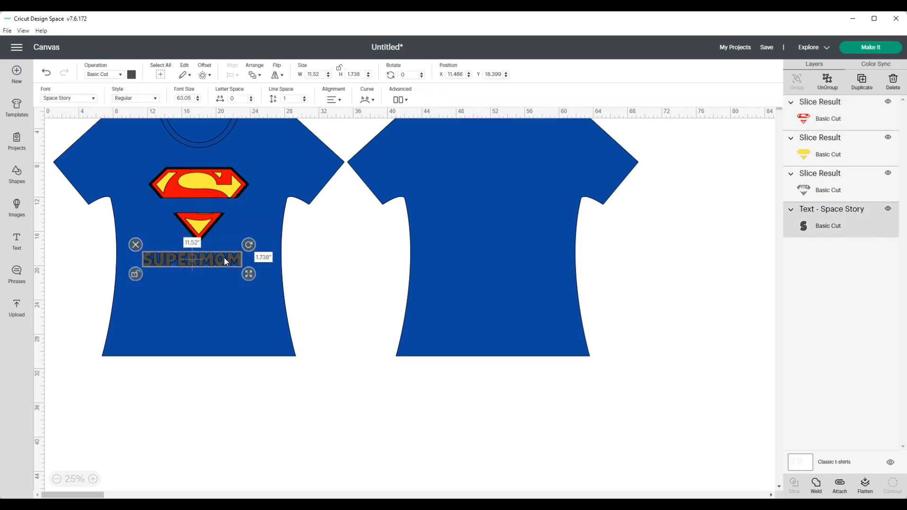
left_click(132, 74)
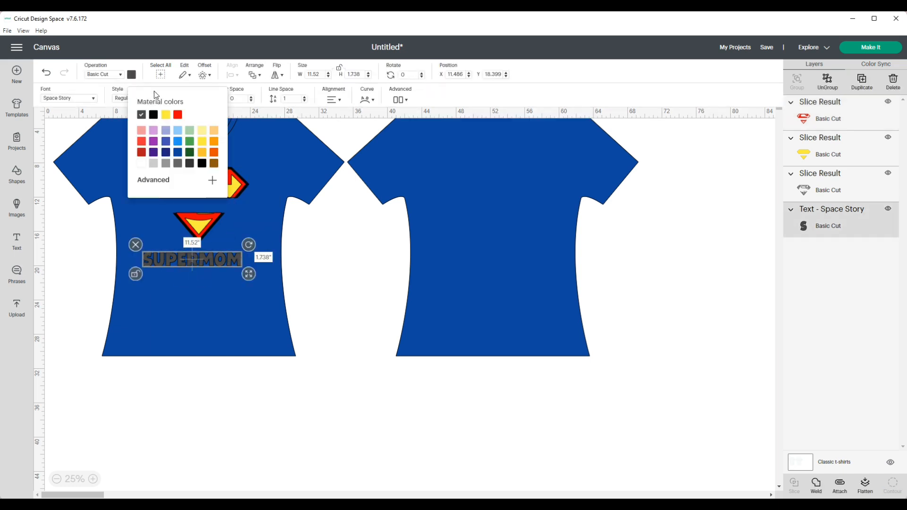
left_click(165, 116)
left_click(232, 265)
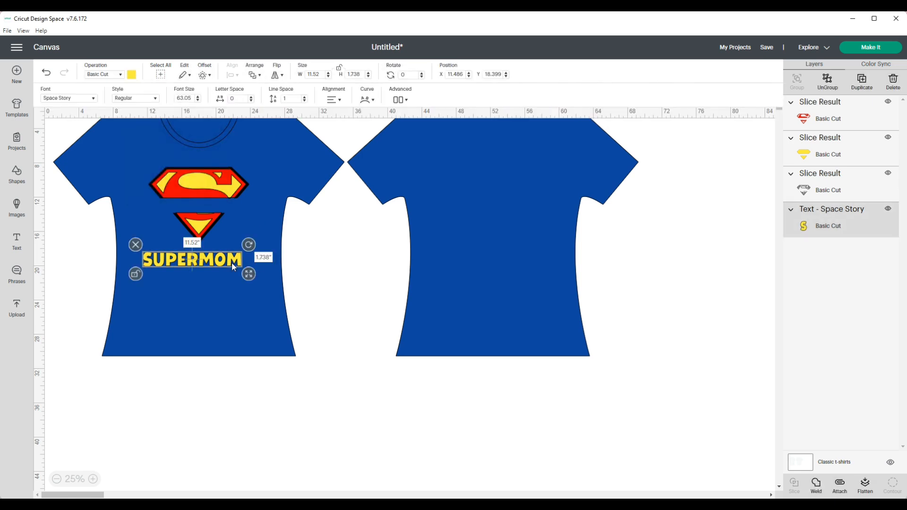
Add a rounded, welded offset outline around the SUPERMOM text.
left_click(205, 76)
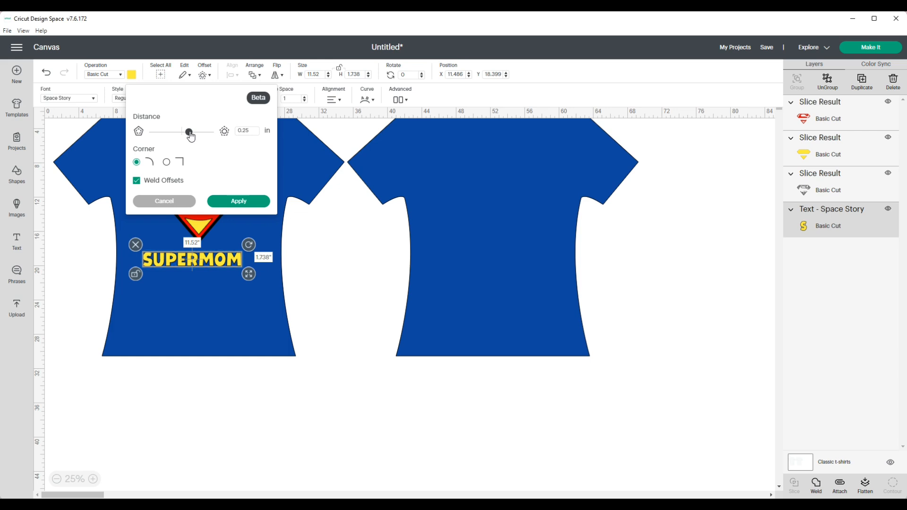
left_click_drag(191, 136, 188, 136)
left_click(252, 202)
left_click(144, 240)
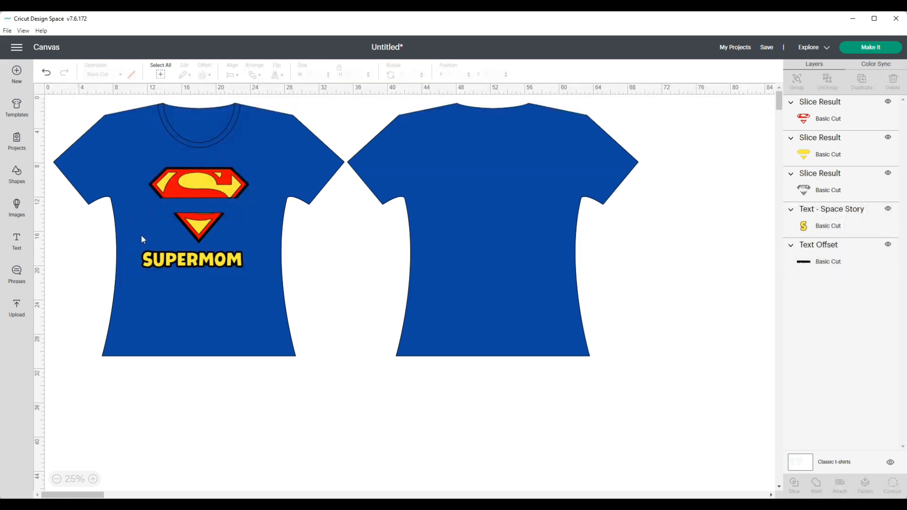
Move the SUPERMOM text and its offset onto the logo band, then undo the move.
left_click_drag(169, 259, 211, 209)
left_click(194, 326)
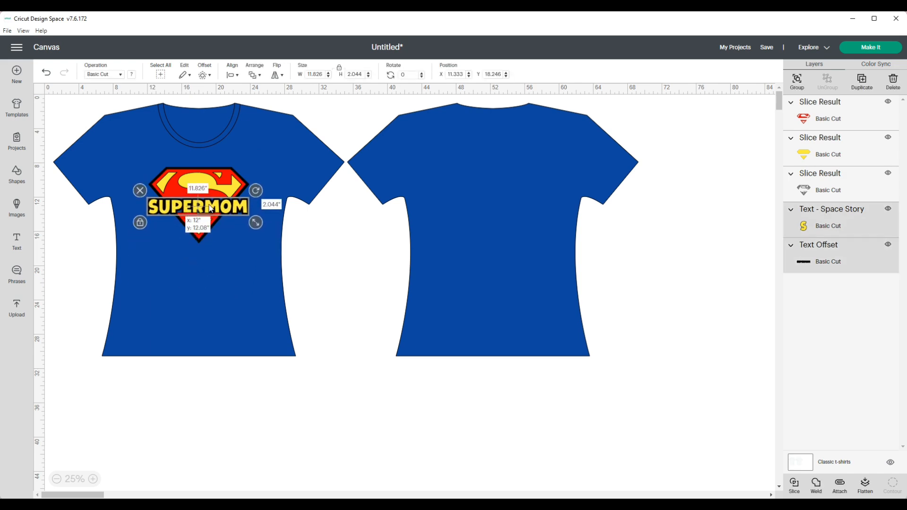
left_click(230, 245)
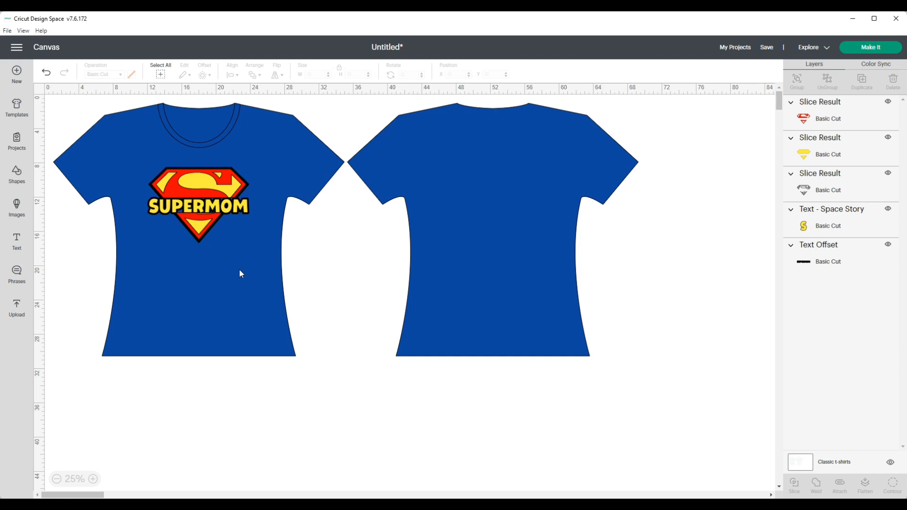
left_click(244, 208)
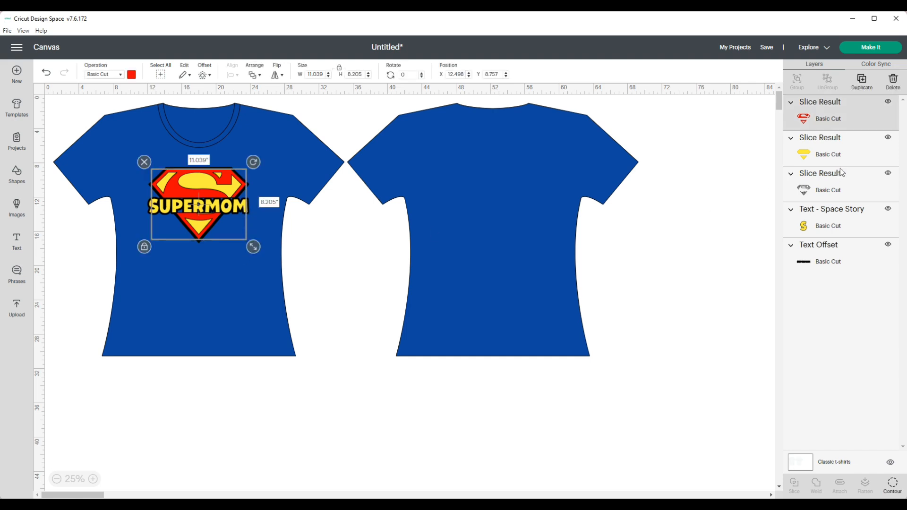
left_click(283, 246)
left_click(46, 74)
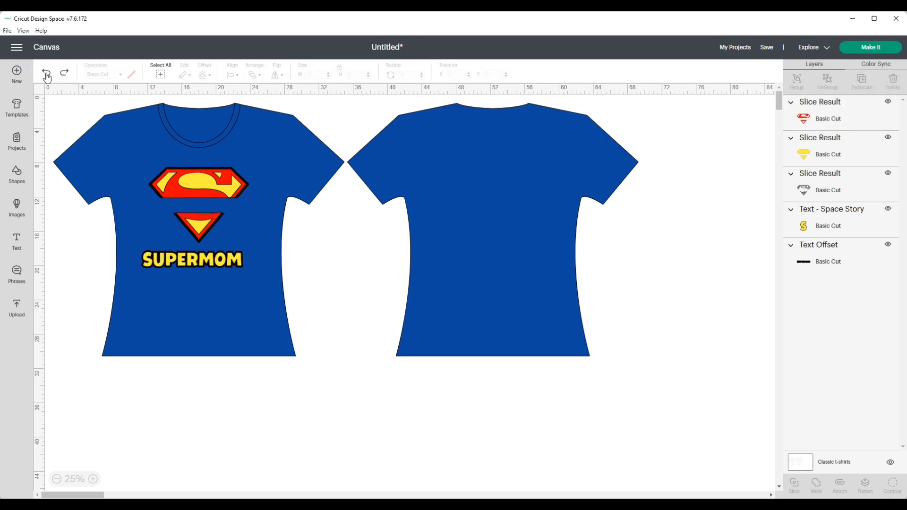
Select all logo layers, duplicate them, and move the copy onto the back shirt.
left_click(183, 194)
left_click(143, 158)
left_click_drag(146, 162, 254, 240)
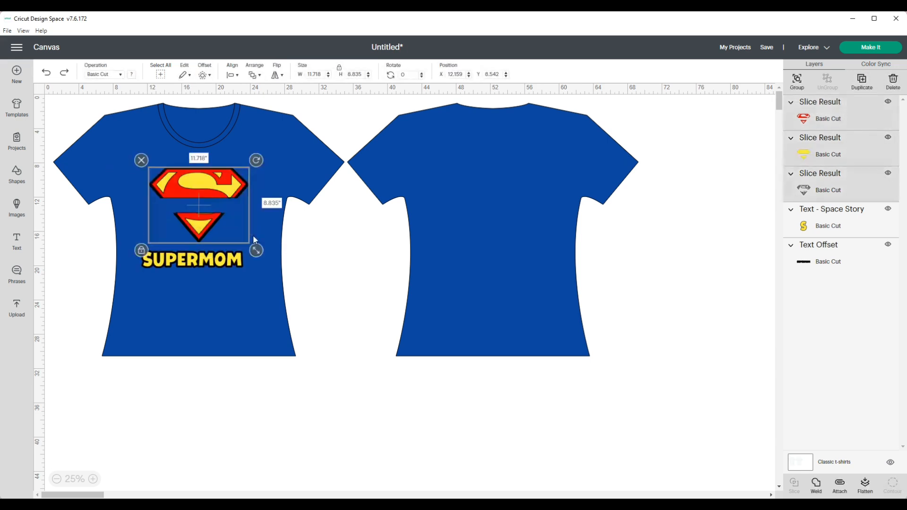
left_click(862, 83)
left_click_drag(224, 193, 520, 191)
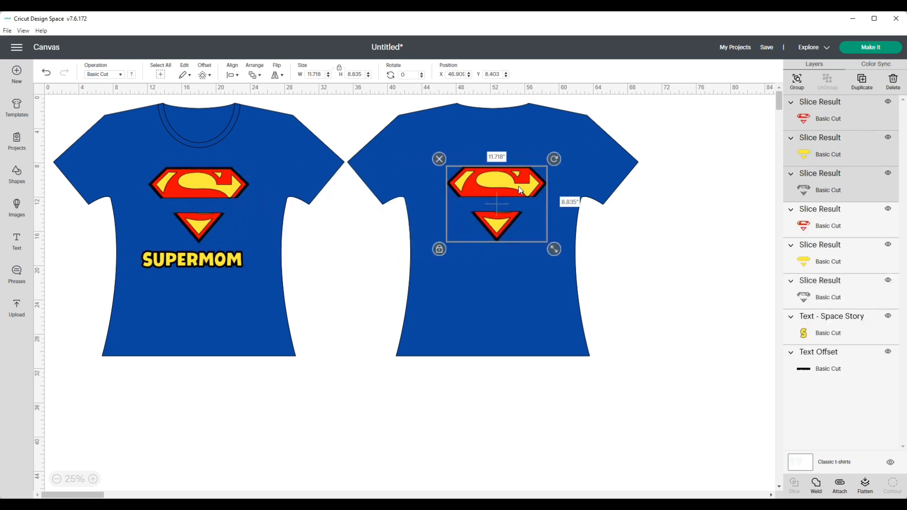
Add a new text box reading SUPERDAD.
left_click(200, 260)
left_click(205, 290)
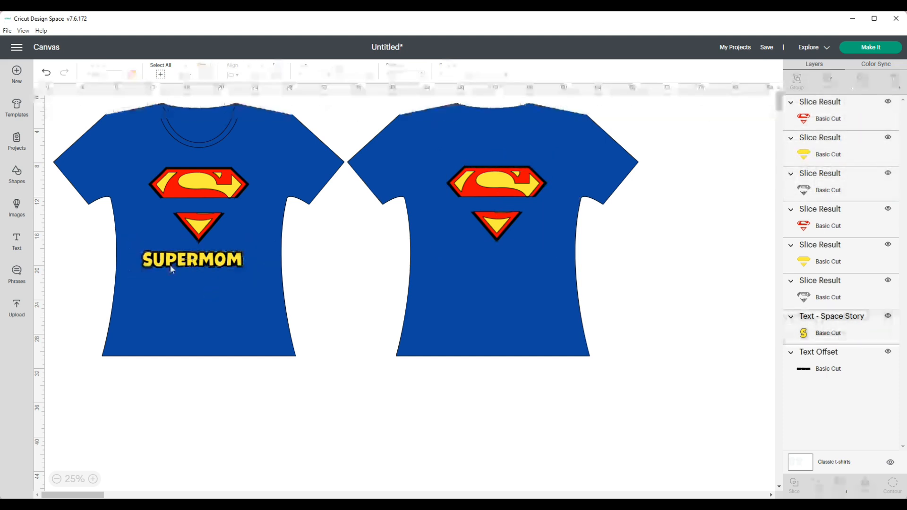
left_click(17, 241)
type("SUPERDAD")
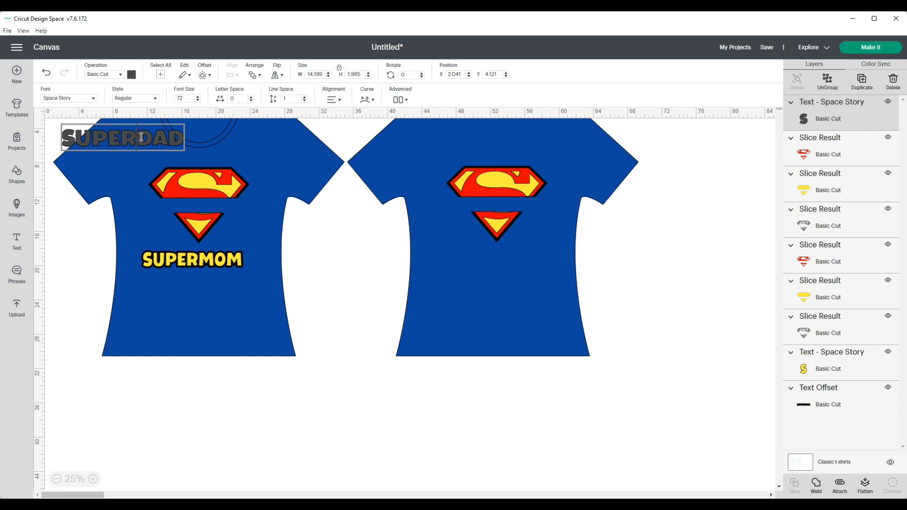
Change the text to SUPERPAPA and move it below the logo on the back shirt.
left_click_drag(141, 137, 183, 140)
type("PAPA")
key("Escape")
left_click_drag(139, 133, 508, 267)
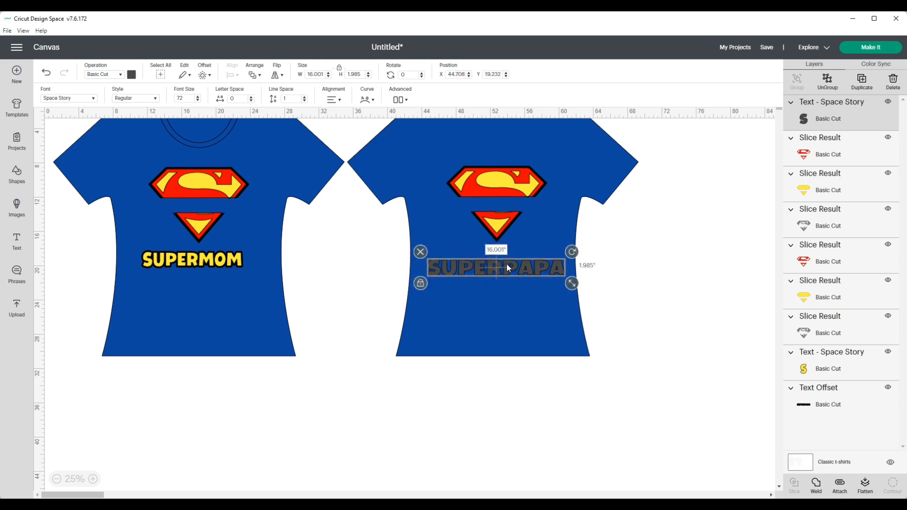
Edit the back shirt text to read SUPERCRAFTY.
double_click(507, 265)
left_click_drag(505, 265, 564, 270)
type("CRAFTY")
left_click(537, 300)
left_click_drag(527, 263, 521, 267)
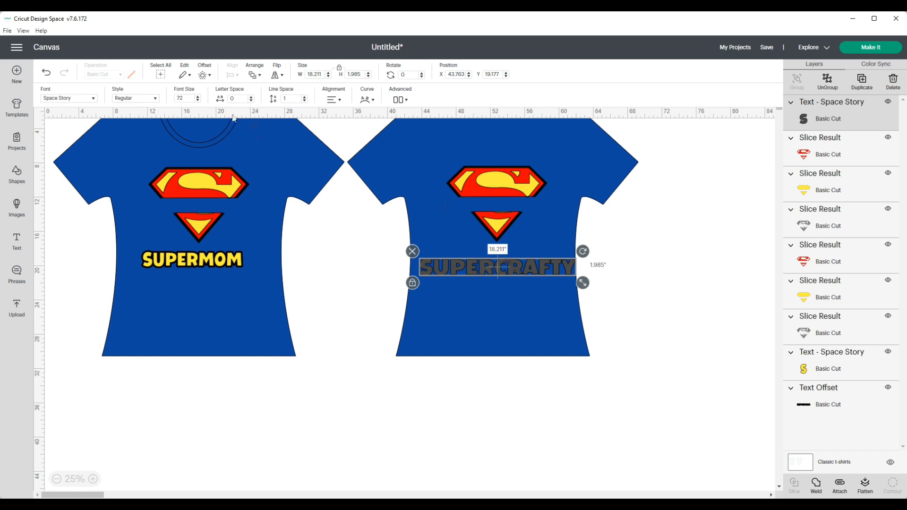
Colour the SUPERCRAFTY text yellow.
left_click(333, 299)
left_click(475, 267)
left_click(131, 74)
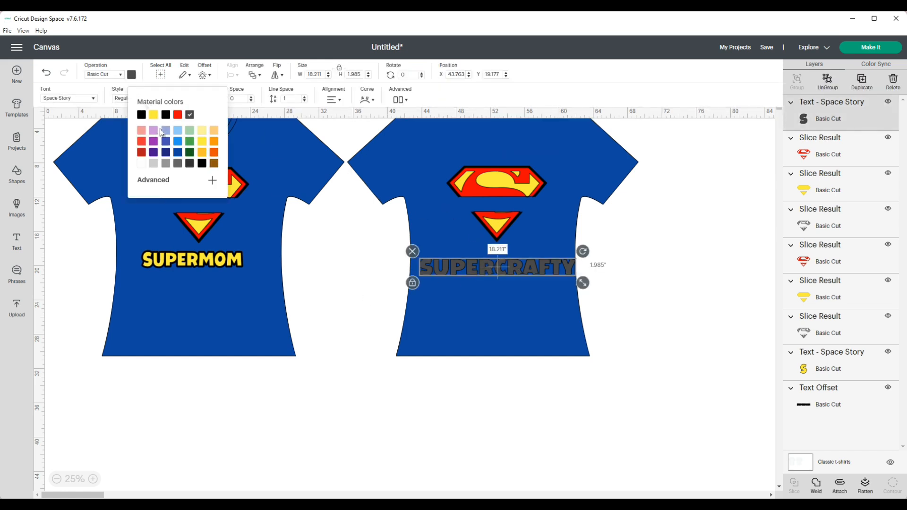
left_click(153, 114)
Shrink the SUPERCRAFTY text to about 12.3 in wide and place it below the back logo.
left_click_drag(583, 284, 542, 206)
left_click(536, 231)
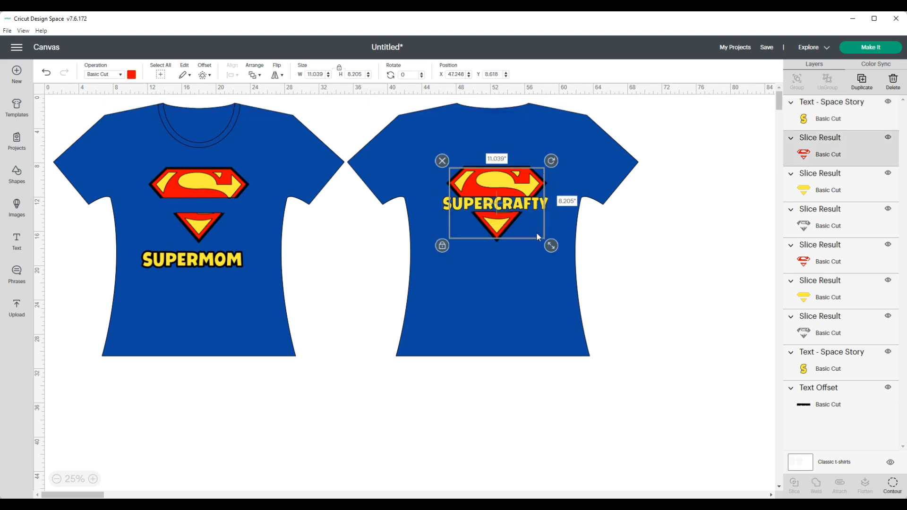
left_click(522, 277)
left_click(541, 207)
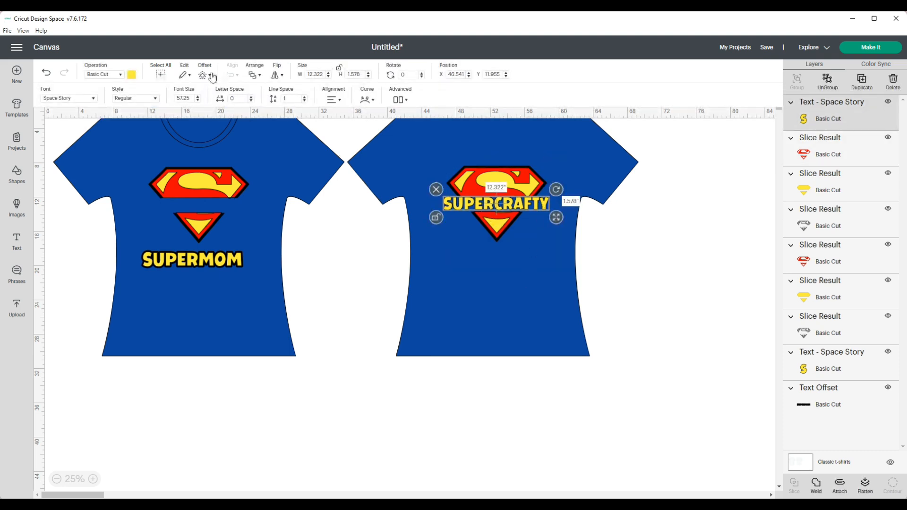
left_click_drag(540, 208, 538, 281)
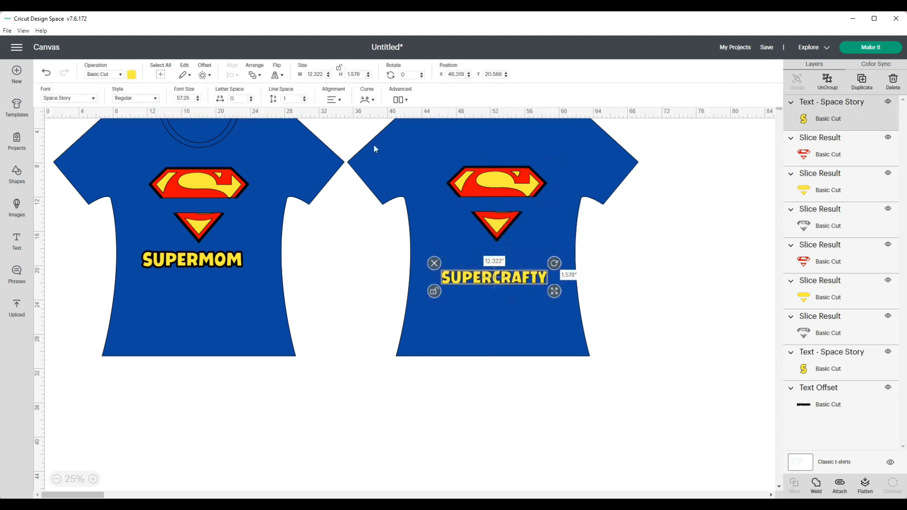
Add a 0.153 in offset to SUPERCRAFTY and move the text with its offset onto the back logo's band.
left_click(204, 75)
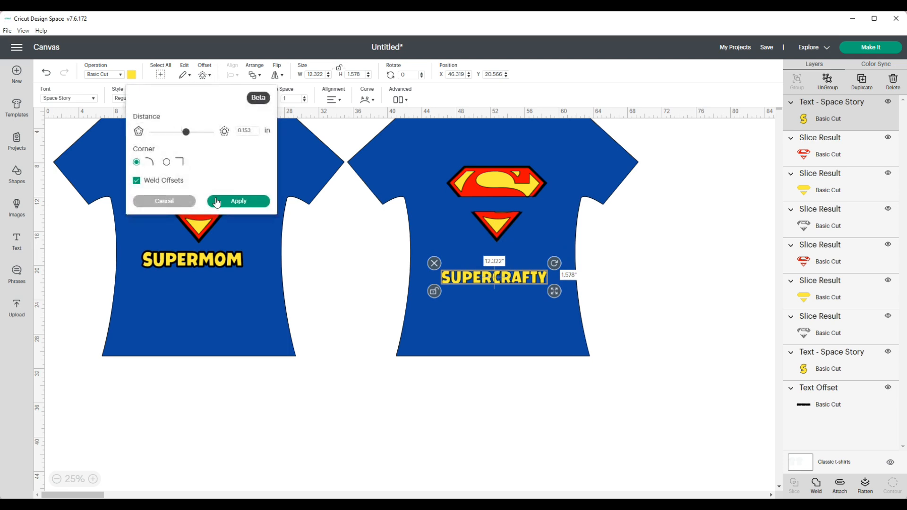
left_click(217, 202)
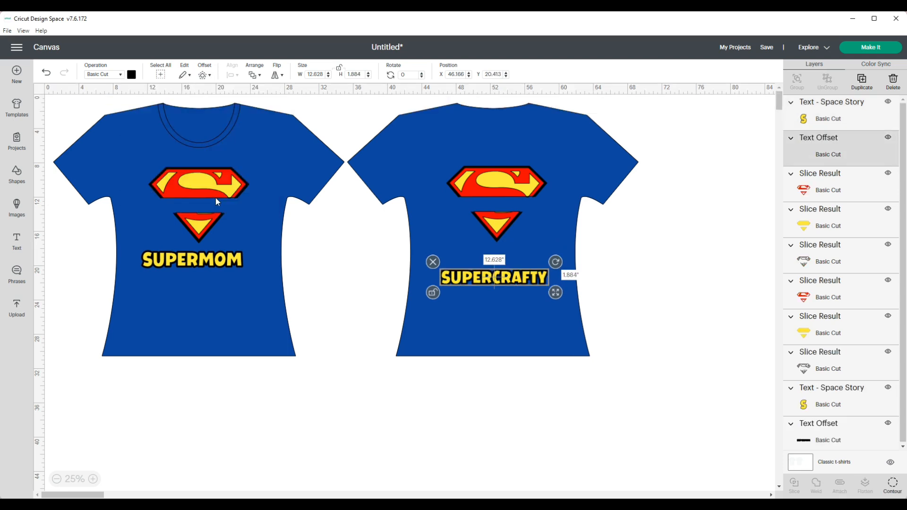
left_click(437, 272)
left_click_drag(433, 266, 548, 204)
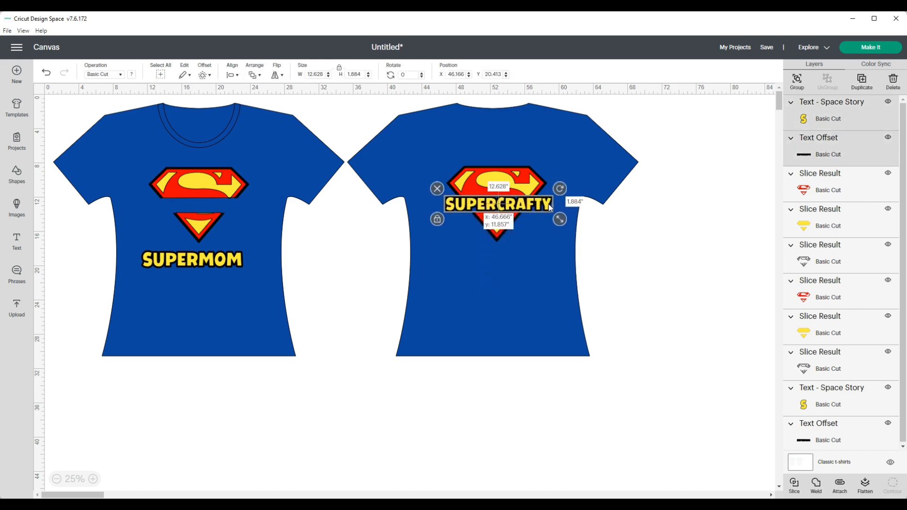
left_click(541, 238)
left_click(509, 290)
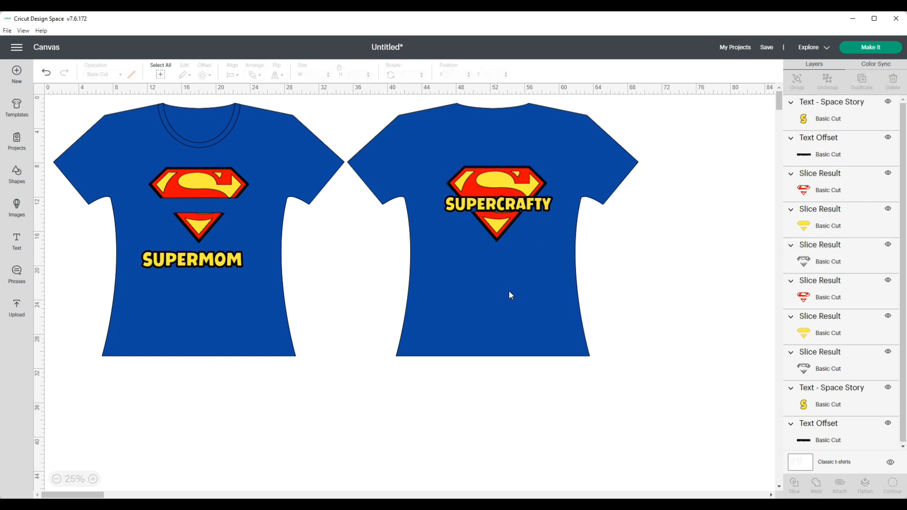
Move the SUPERMOM text and its offset onto the front logo's band and group them.
left_click(215, 264)
left_click(46, 72)
left_click_drag(141, 260, 236, 207)
key("ctrl+g")
left_click(231, 260)
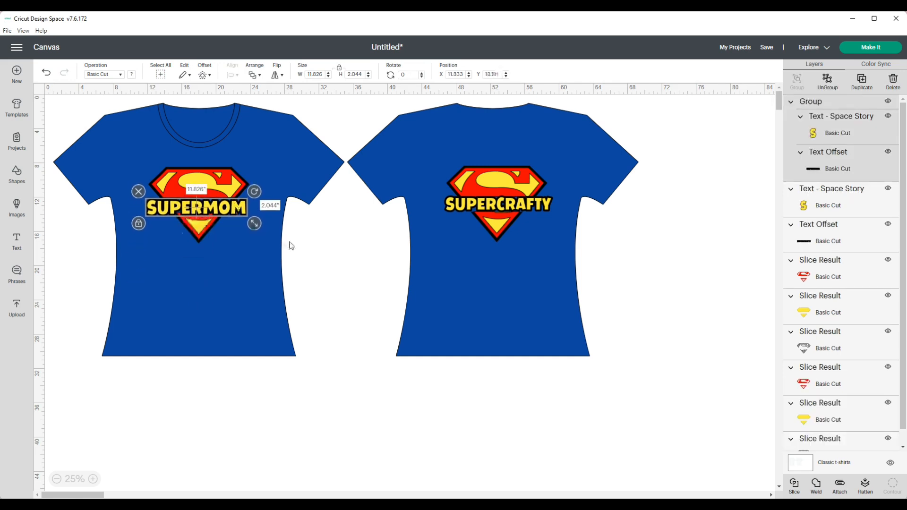
Check the placed designs and open the Make It mat preview.
left_click(429, 264)
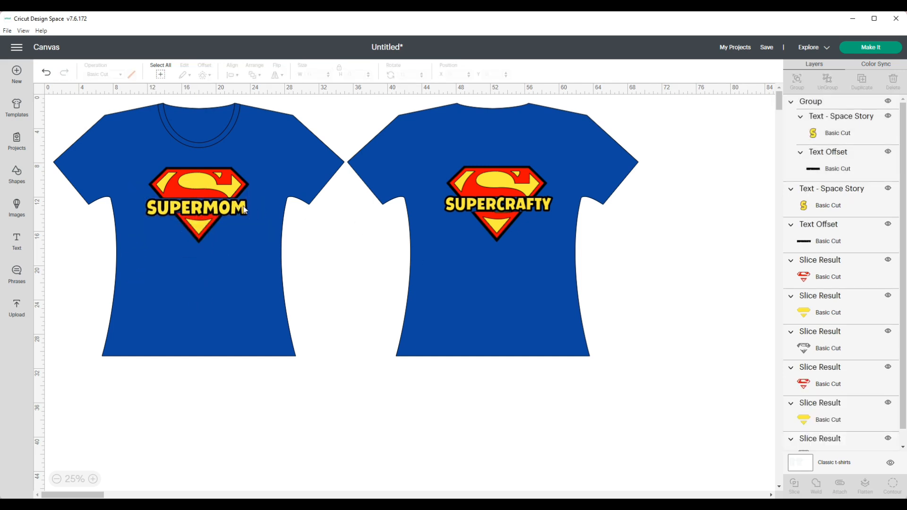
left_click(473, 206)
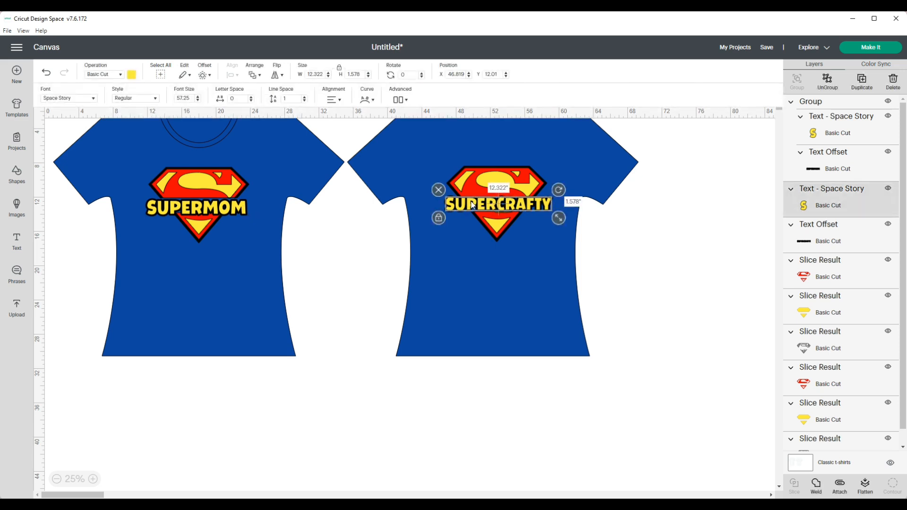
left_click(236, 209)
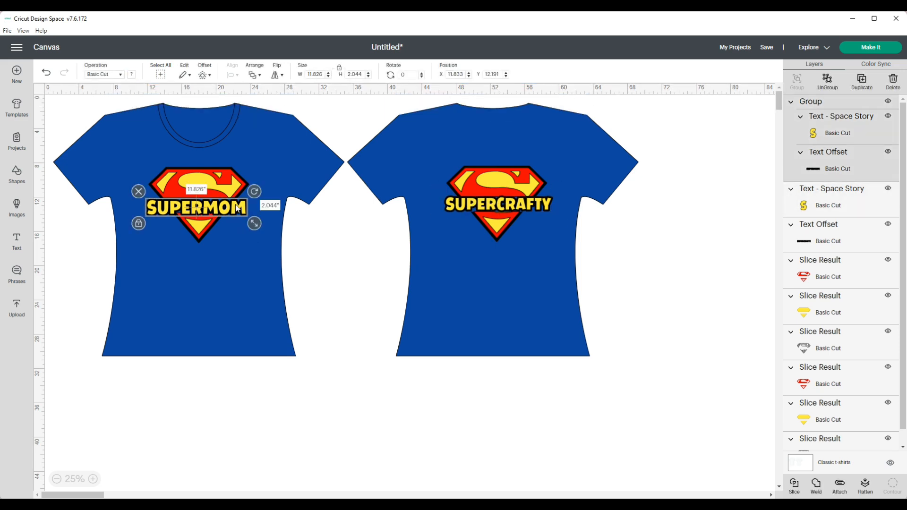
left_click(230, 223)
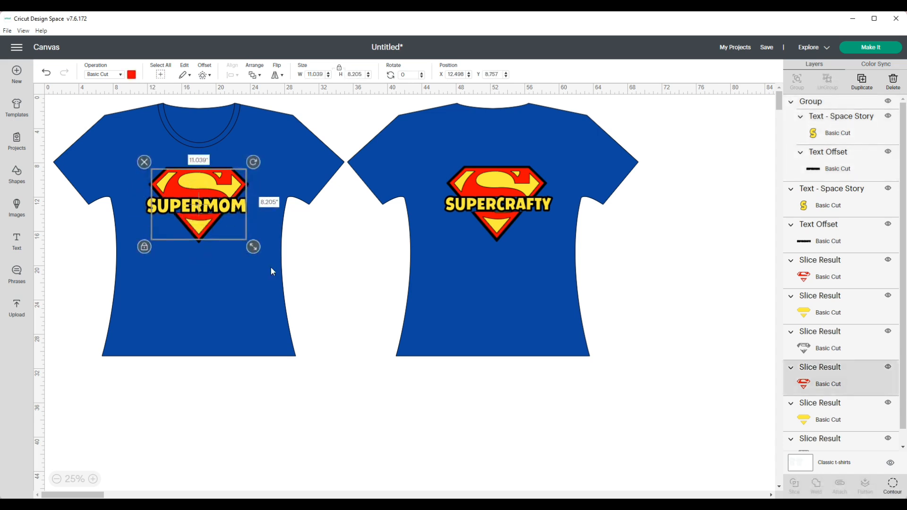
left_click(881, 48)
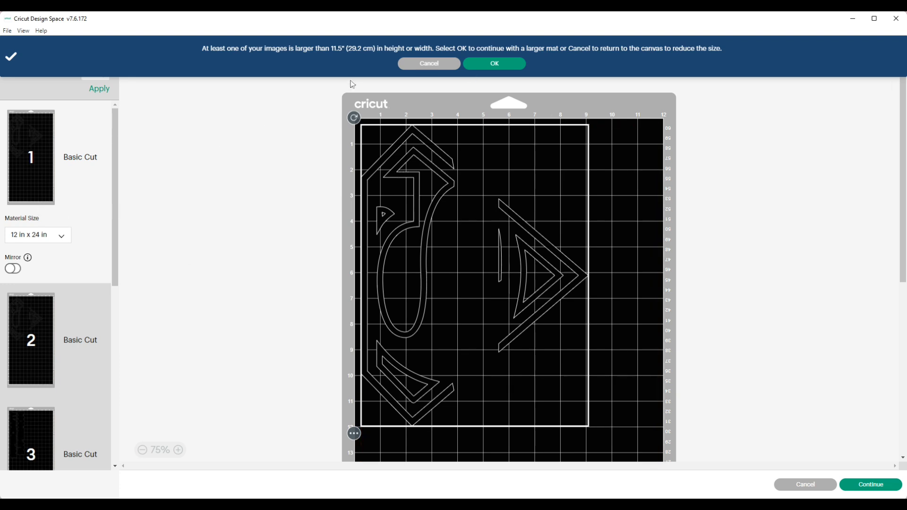
Review the layout of each of the seven mats in the mat preview.
scroll(41, 349, "down", 1)
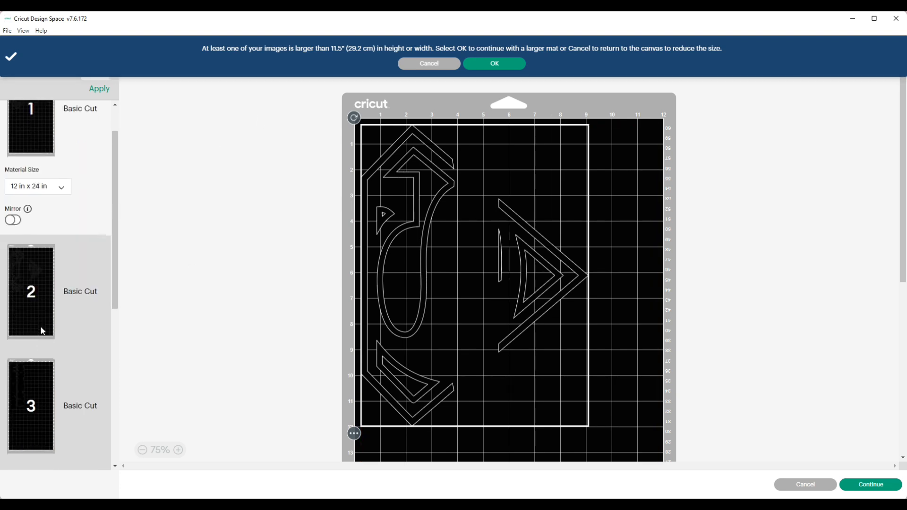
scroll(42, 340, "down", 2)
left_click(40, 355)
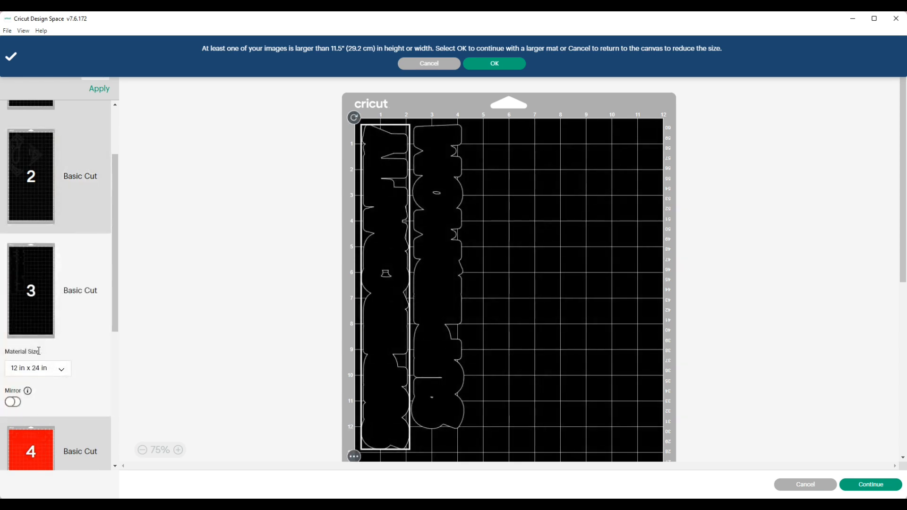
scroll(39, 351, "down", 1)
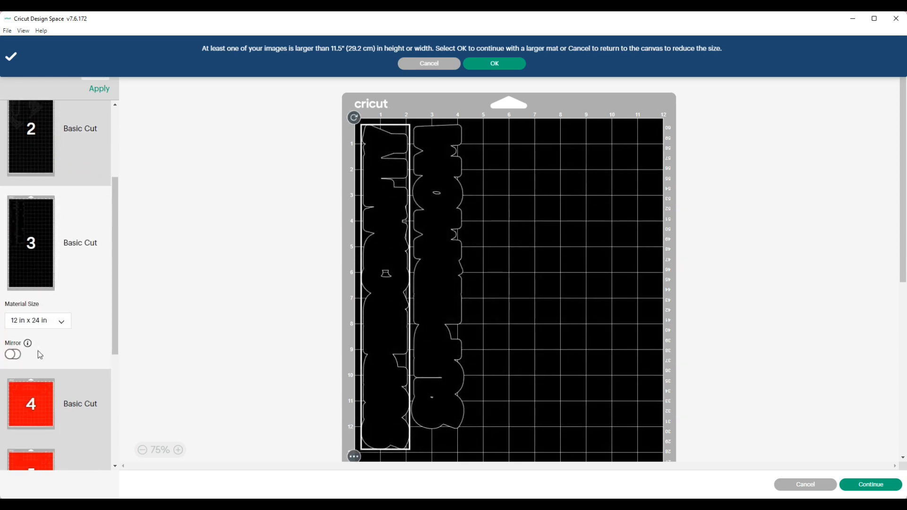
scroll(40, 355, "up", 1)
left_click(30, 241)
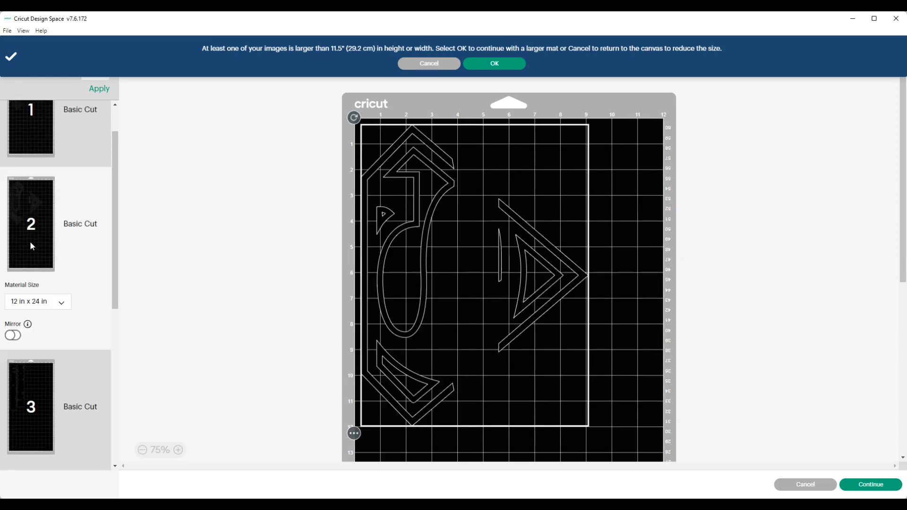
scroll(30, 241, "down", 1)
left_click(31, 311)
left_click(30, 401)
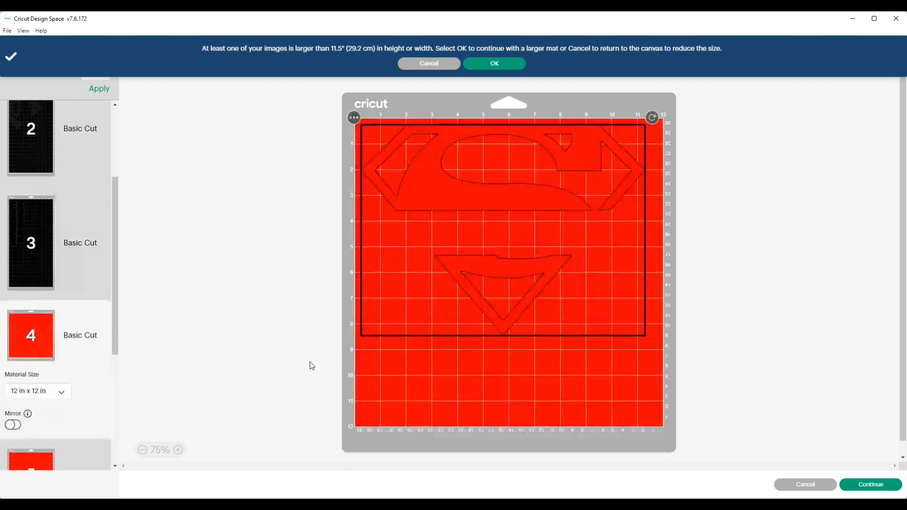
scroll(26, 341, "down", 3)
left_click(27, 341)
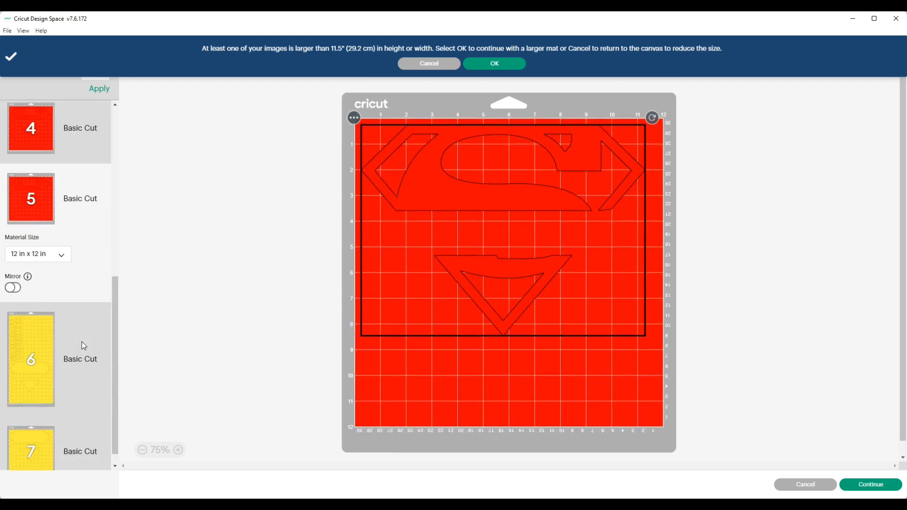
scroll(37, 335, "down", 1)
left_click(37, 335)
scroll(176, 340, "down", 3)
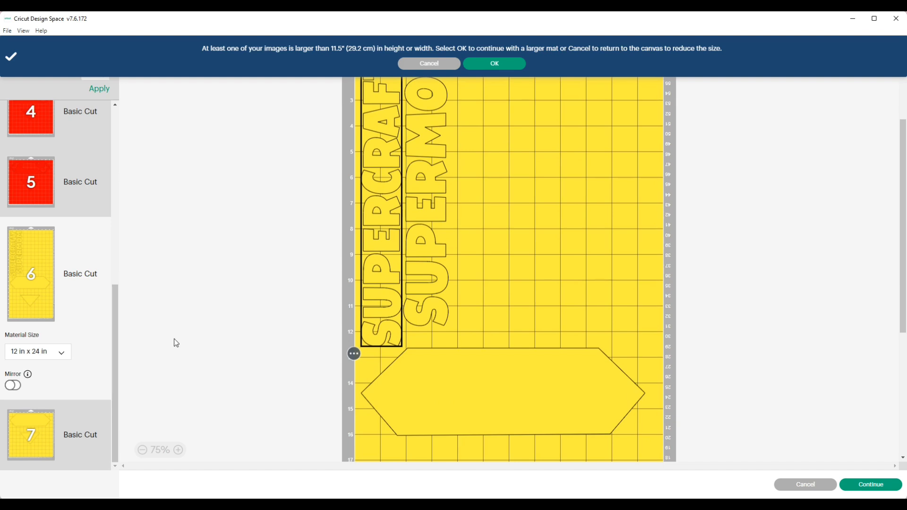
left_click(32, 434)
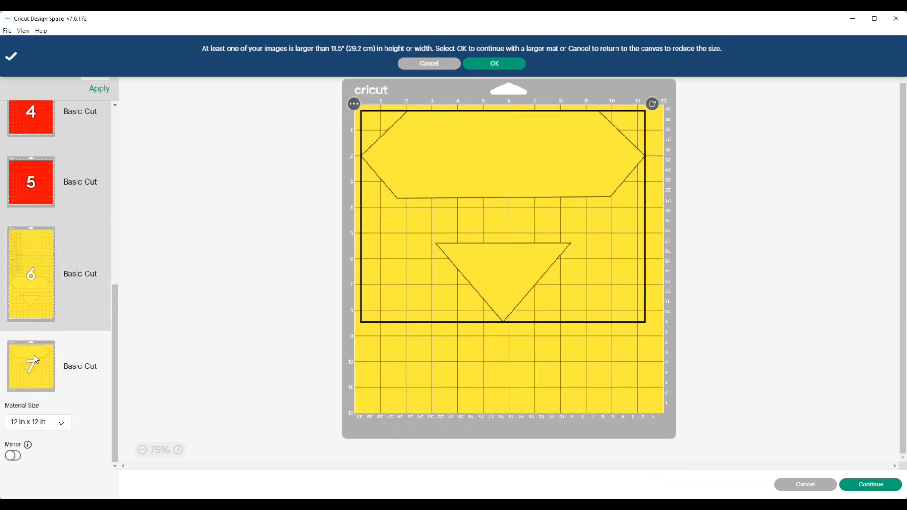
scroll(55, 336, "up", 5)
scroll(35, 264, "up", 1)
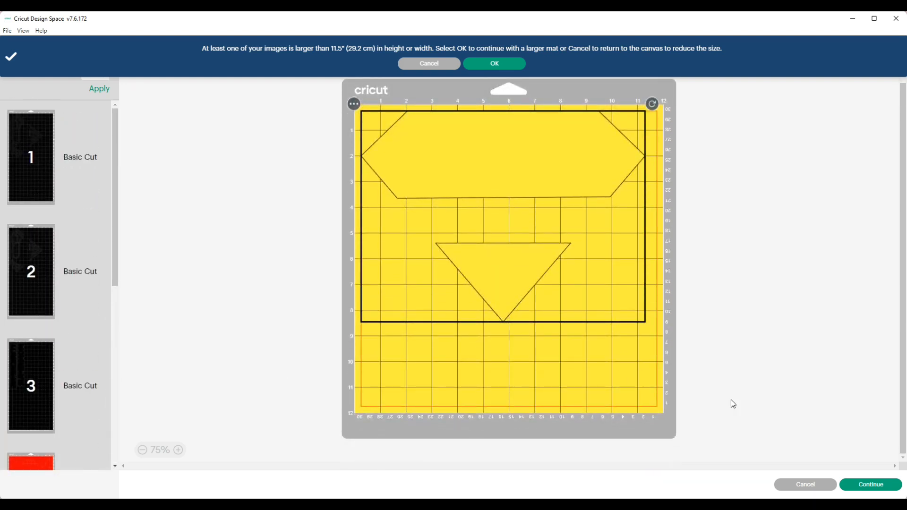
Accept the larger mat sizes, continue to the cutting screen, and set the base material to Glitter Iron-On.
left_click(507, 64)
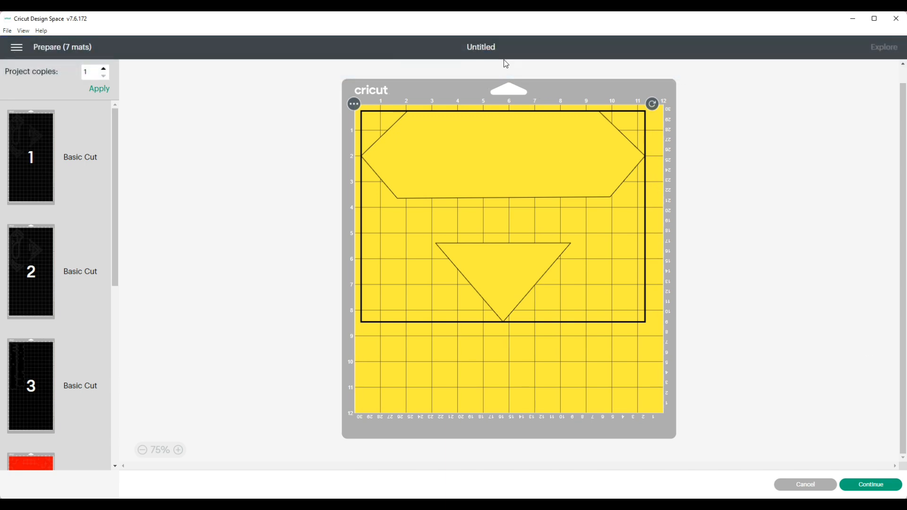
left_click(870, 486)
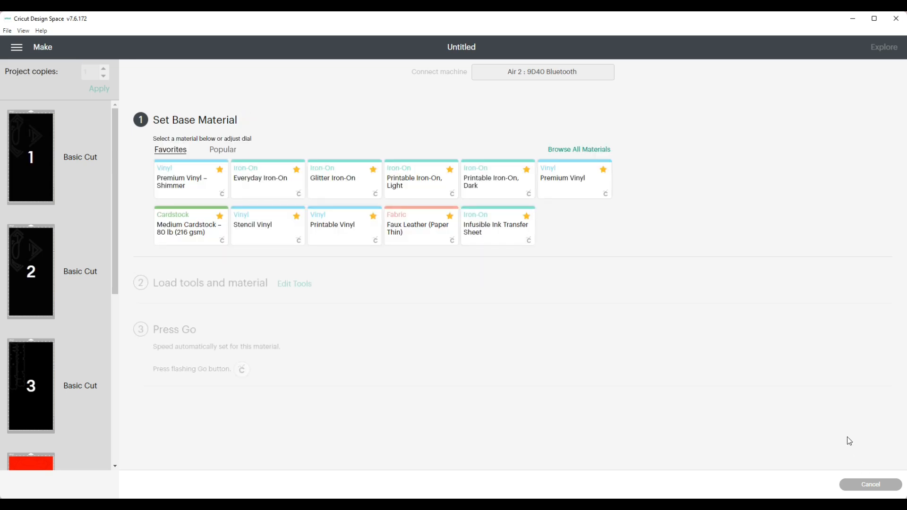
left_click(352, 183)
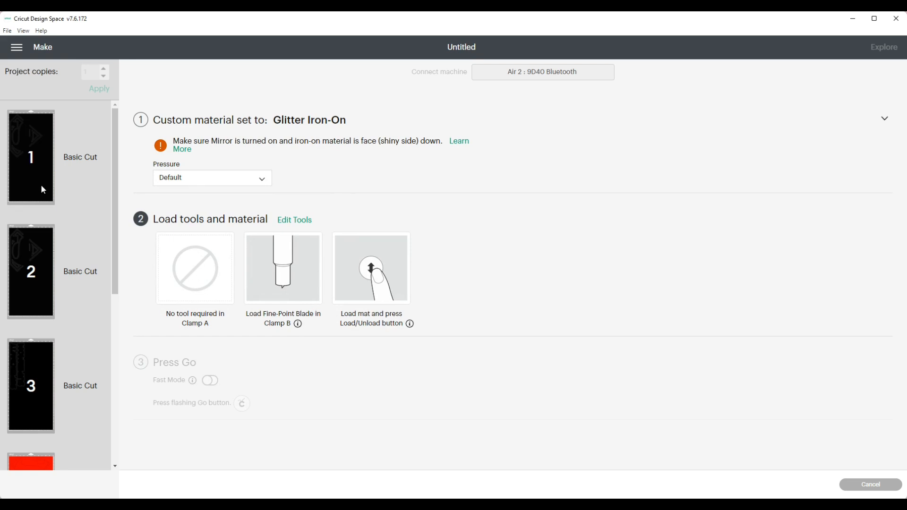
left_click(29, 285)
left_click(34, 433)
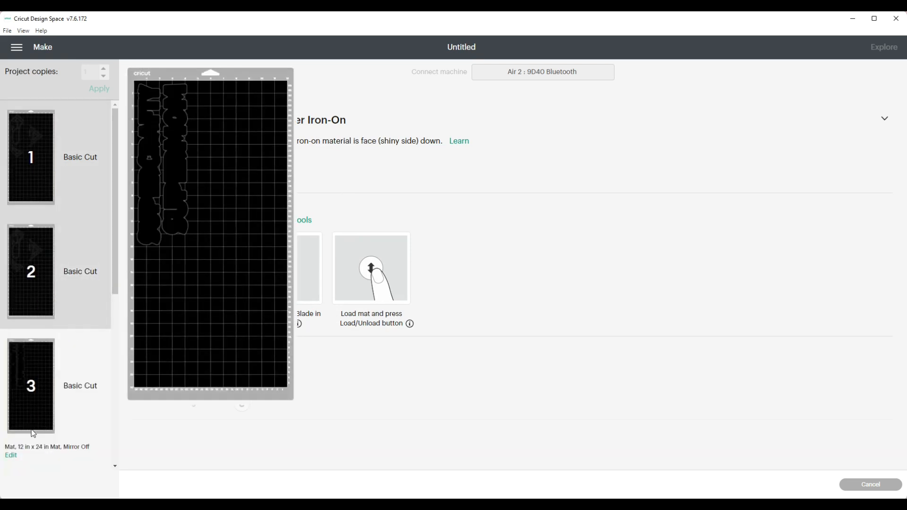